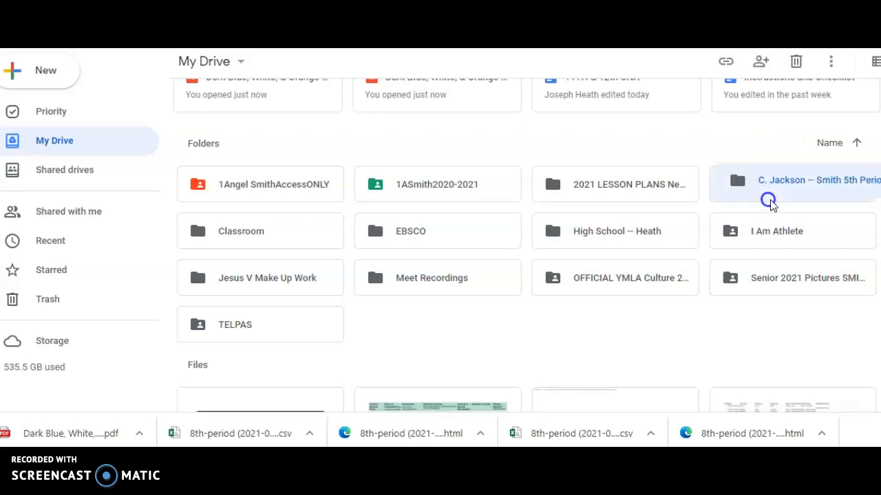
Open the student's 5th Period folder in My Drive and create a blank Google Docs document inside it.
double_click(766, 185)
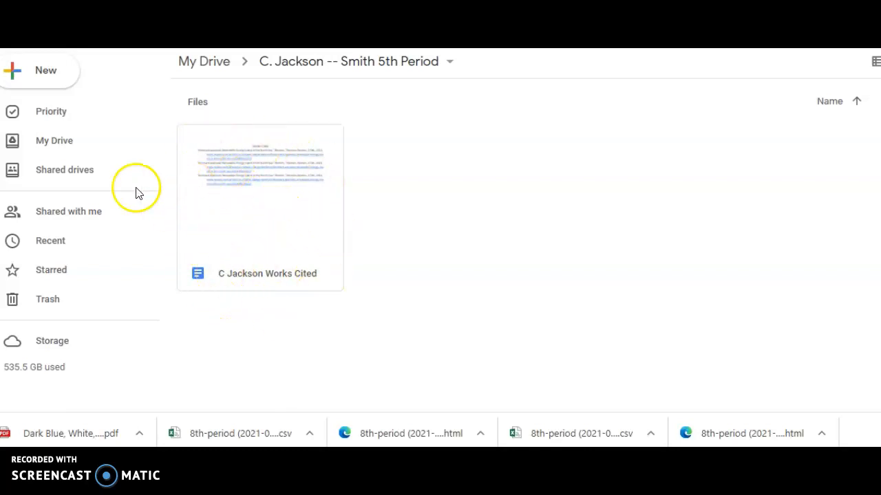
click(43, 77)
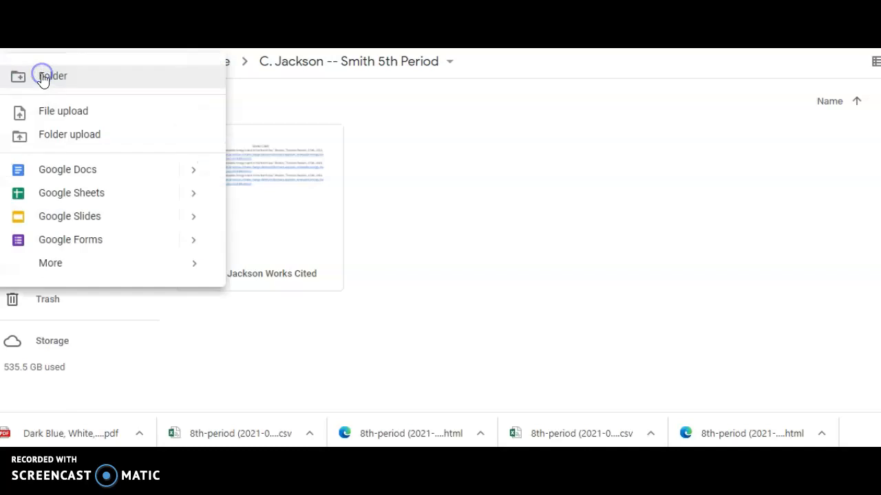
click(65, 170)
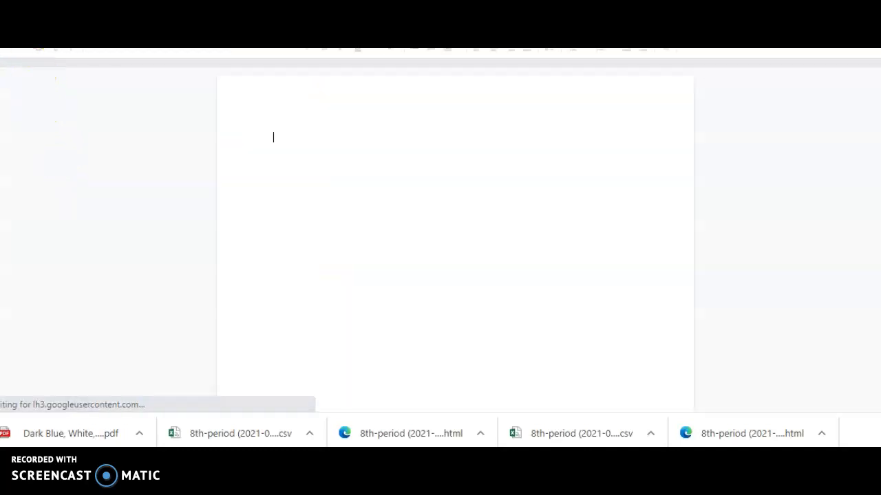
Rename the untitled document with the student's name followed by "Clean Energy Island Essay".
click(50, 44)
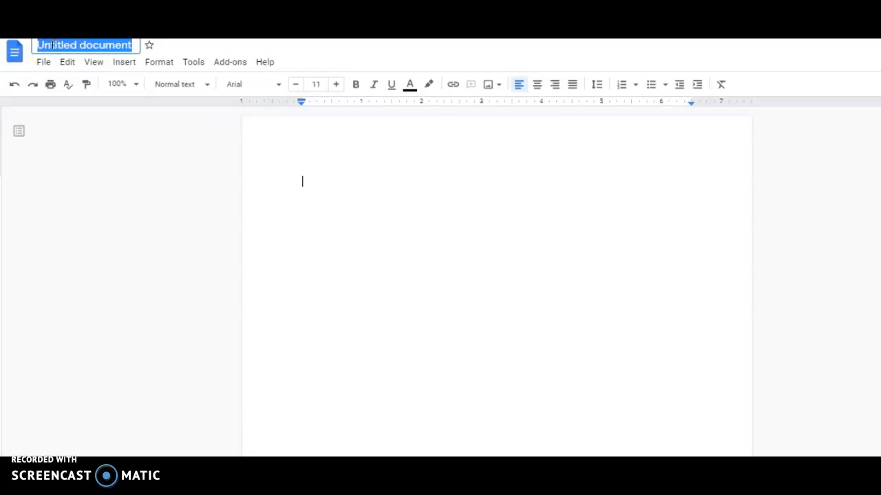
text(C. Jackson)
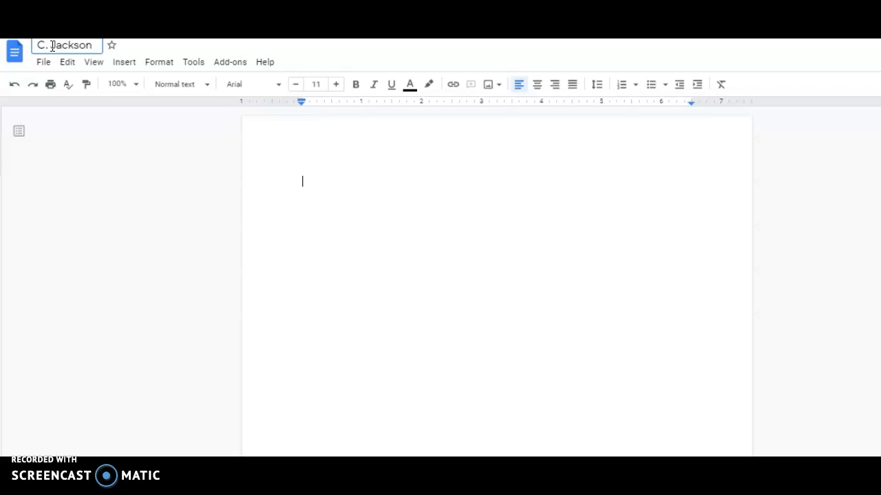
text( Clean E)
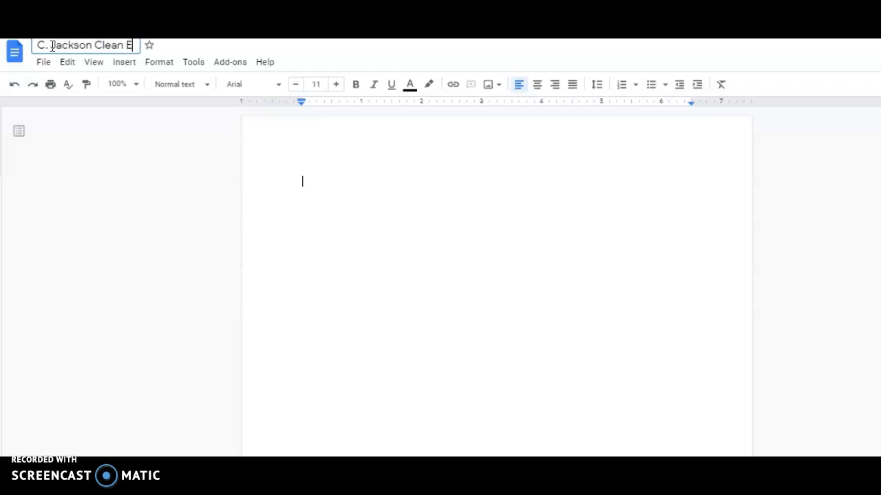
text(nergy Is)
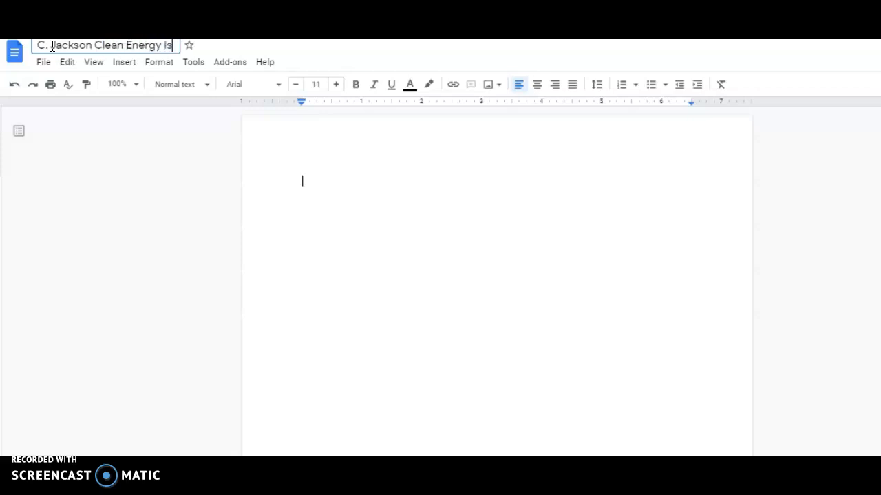
text(land Essay)
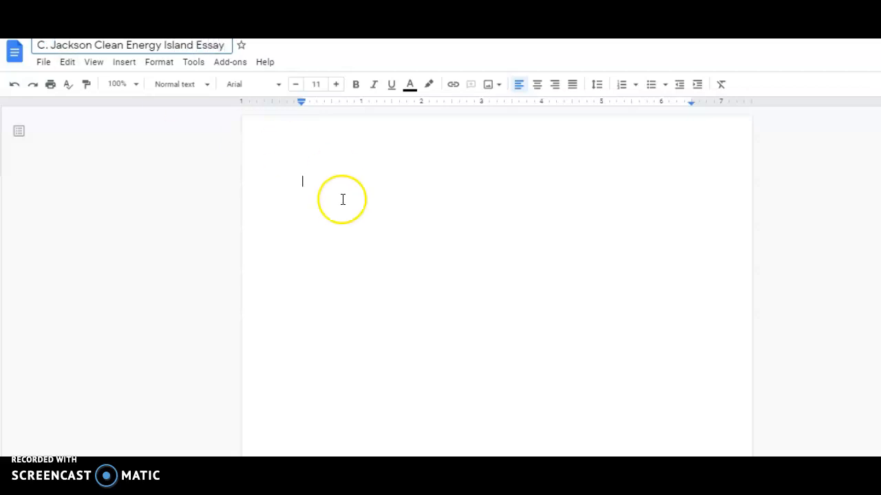
click(303, 182)
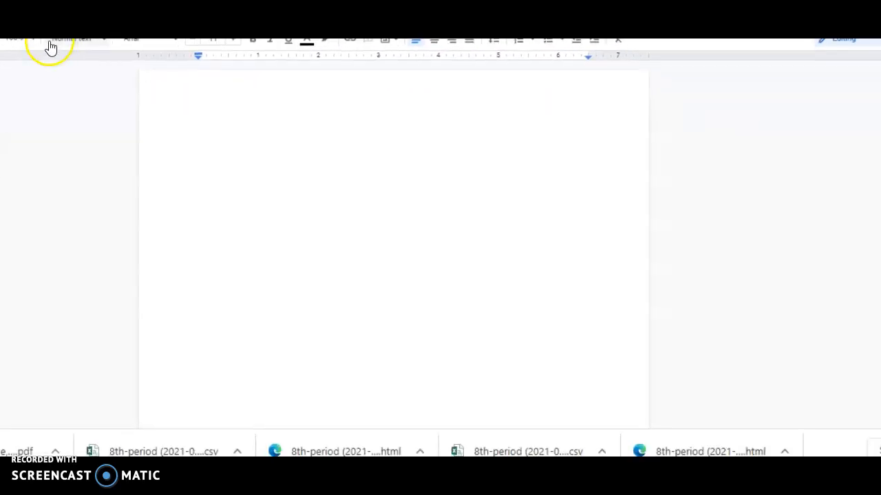
Enter the essay heading on four separate lines: "Name", "Course name - period", "Instructor" and "Date".
click(238, 130)
click(218, 135)
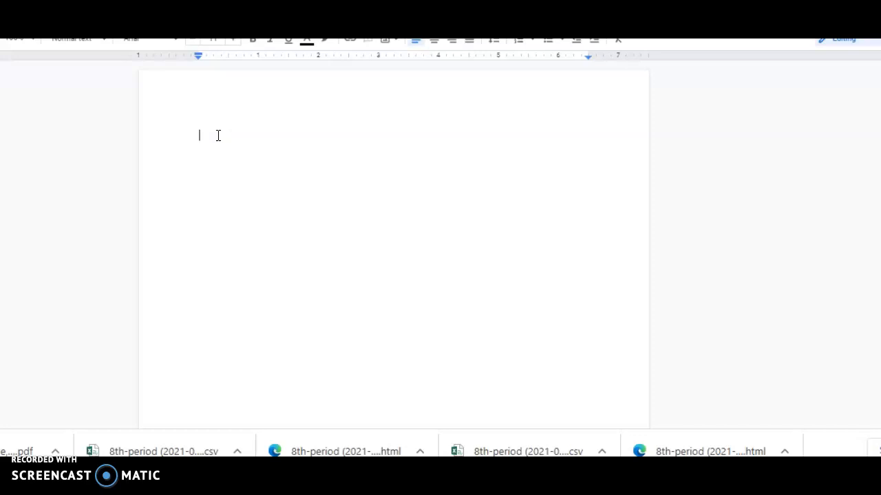
text(Name )
text(Course n)
text(a)
key(BackSpace)
text(name - period)
key(Return)
text(Instructor)
key(Return)
text(Date)
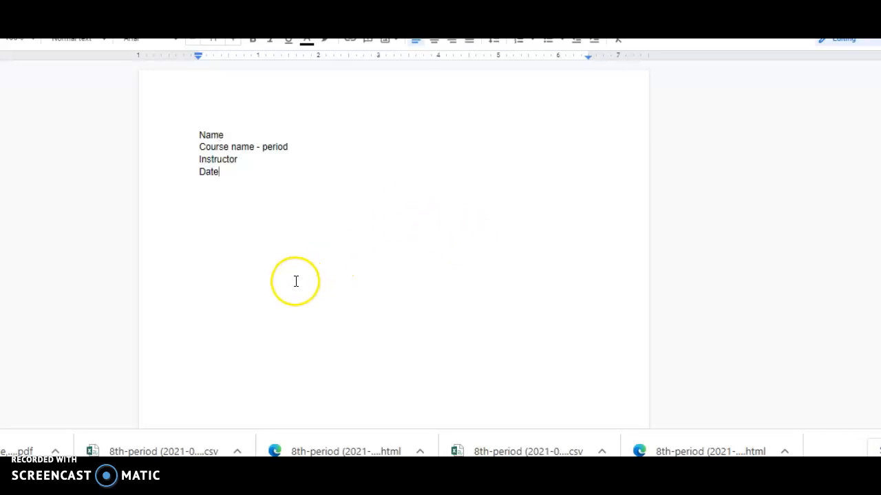
click(228, 93)
double_click(229, 93)
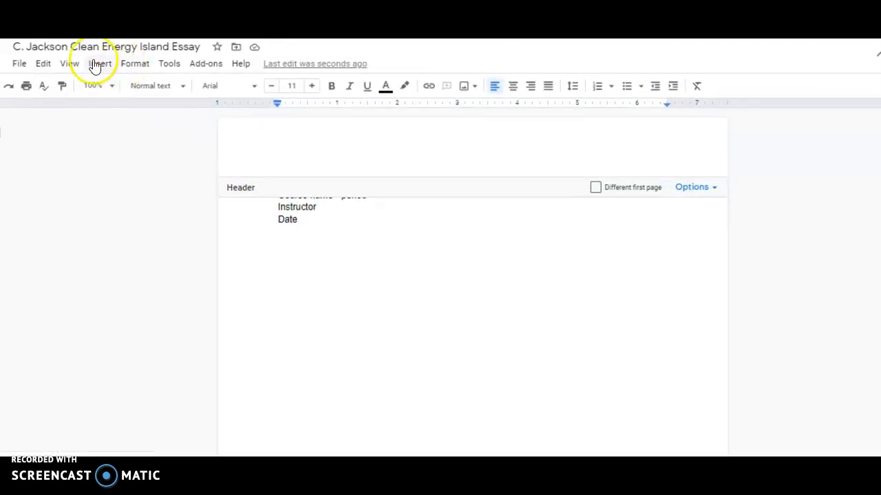
click(101, 66)
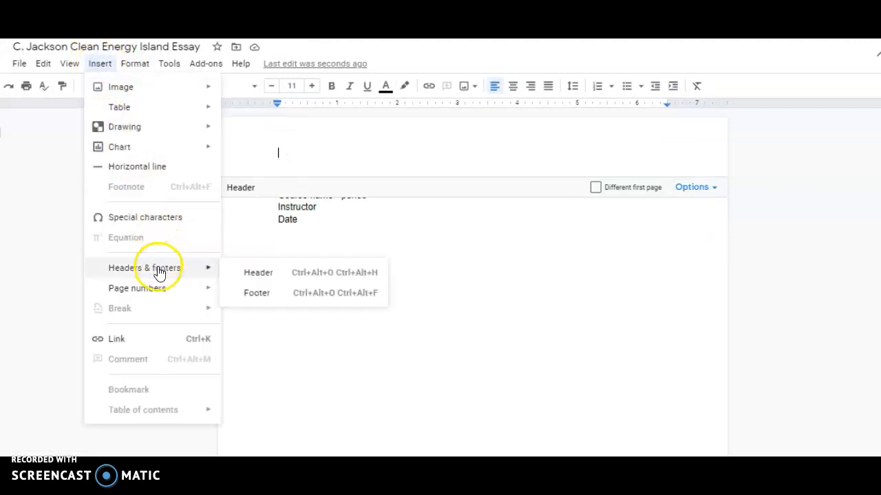
mouse_move(159, 294)
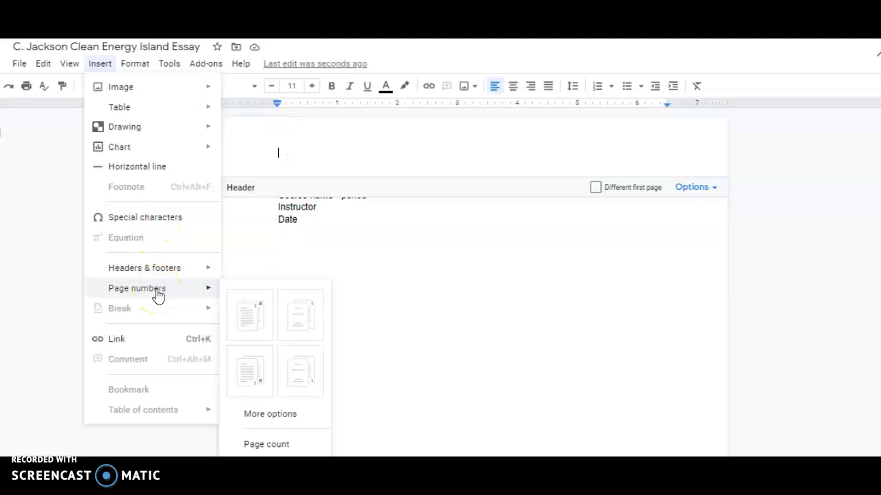
click(98, 65)
Insert right-aligned page numbers in the header starting on the first page, and add the student's last name before the number.
click(98, 65)
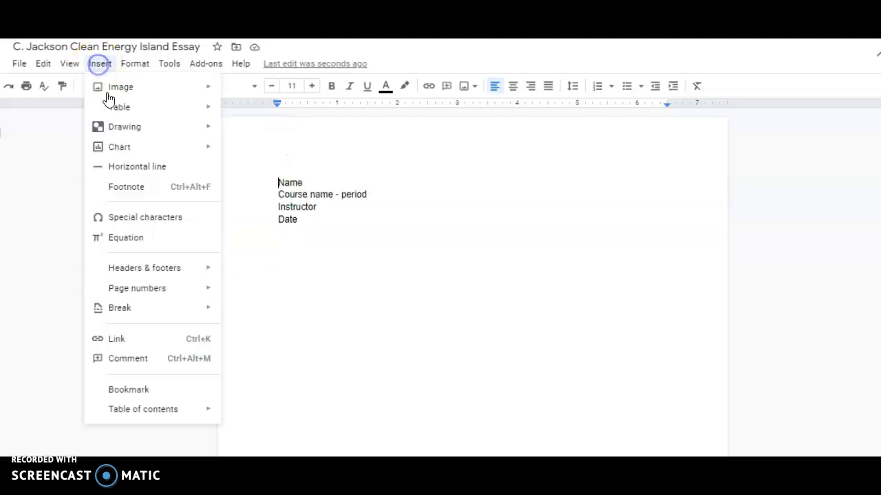
mouse_move(130, 289)
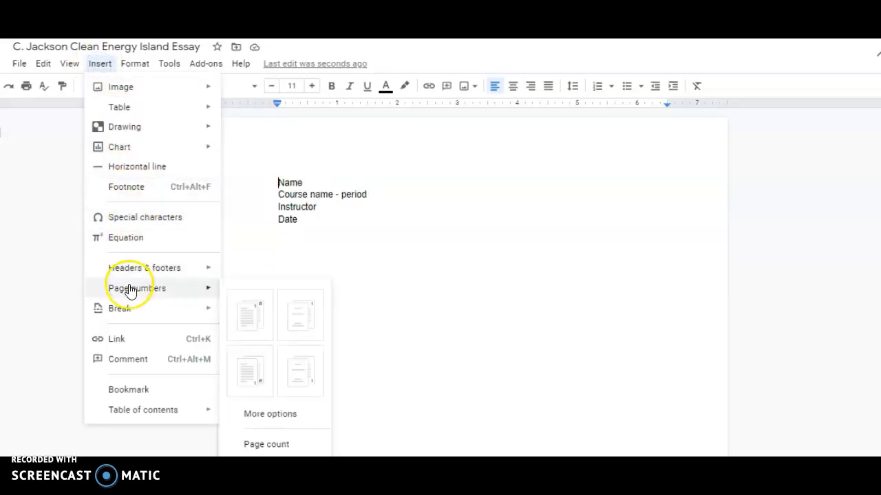
click(251, 319)
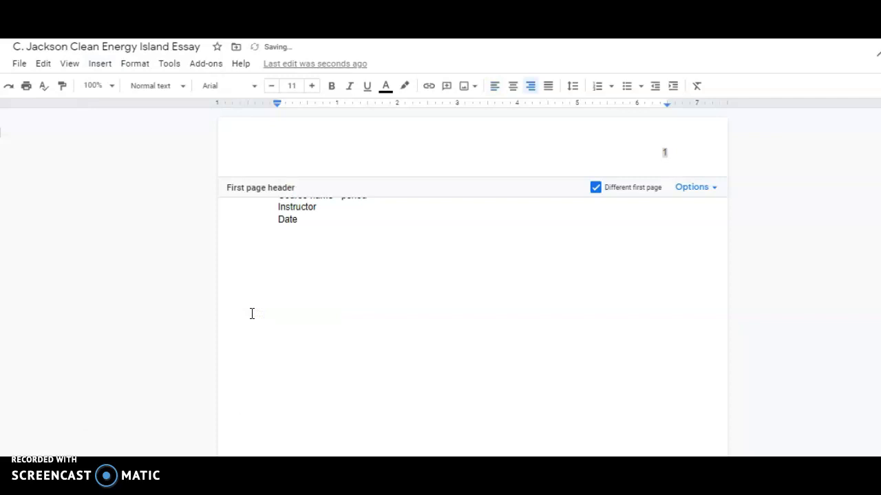
click(661, 154)
text(Jackson)
click(421, 334)
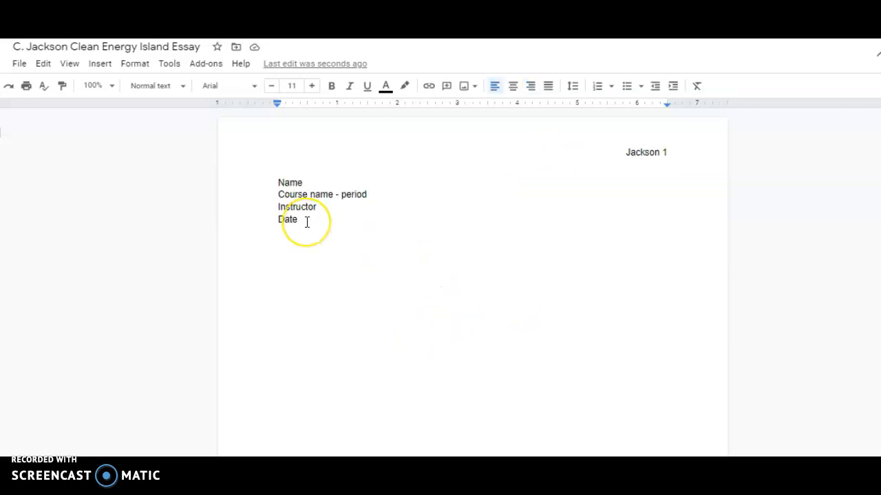
Leave a blank line under the date and add the centred title "Friday Fun Day".
key(Return)
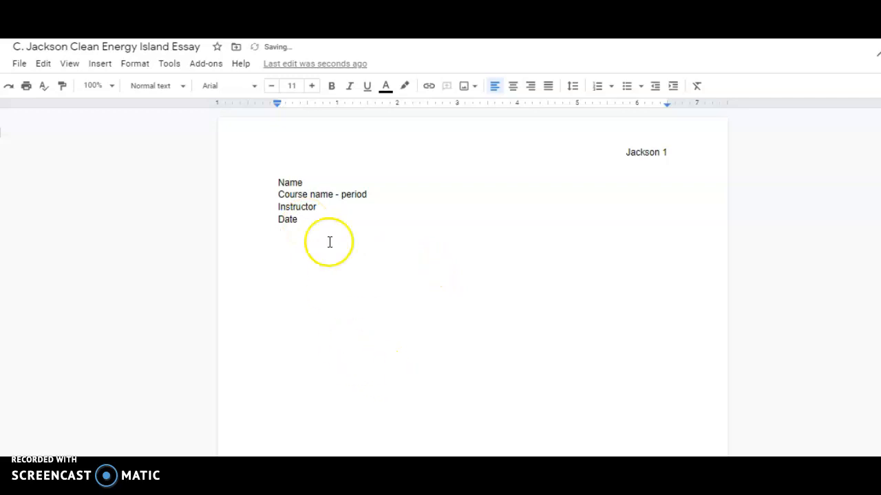
key(Return)
click(513, 88)
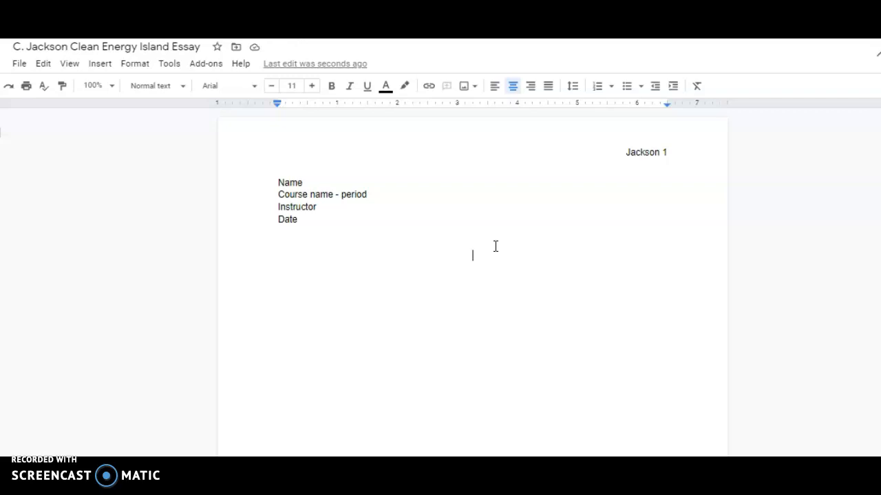
key(ctrl+shift+l)
double_click(495, 246)
click(495, 246)
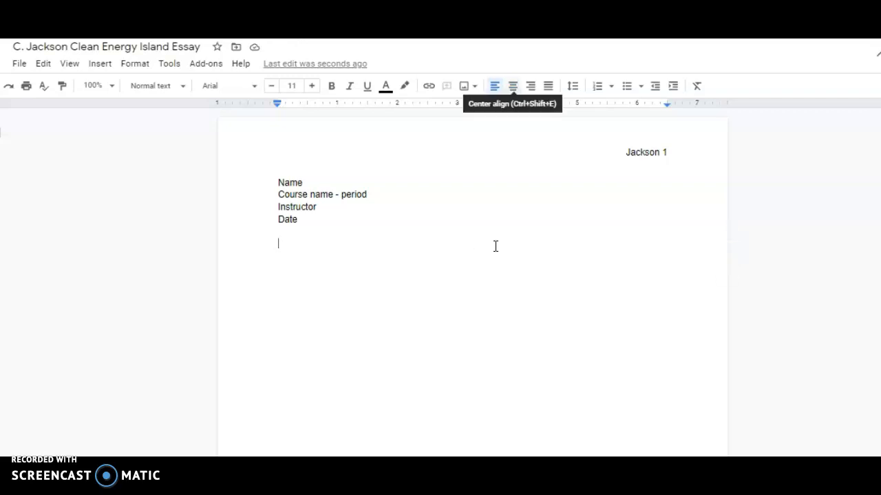
key(ctrl+shift+e)
text(F)
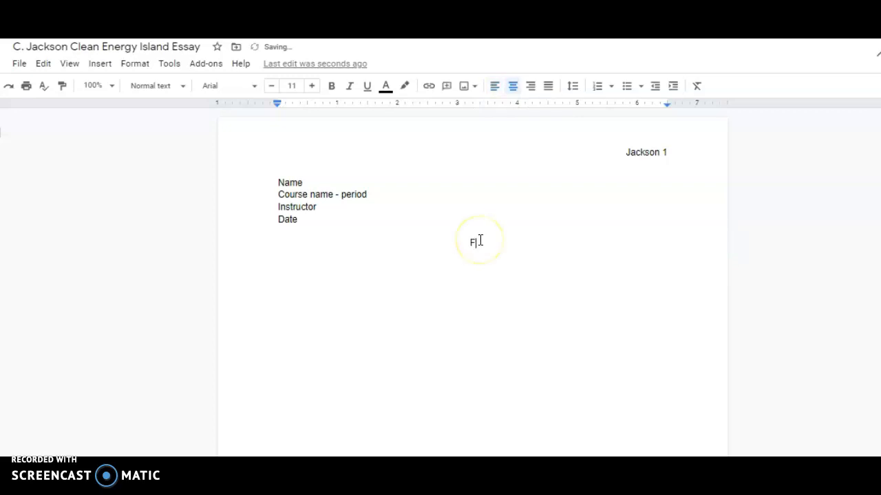
text(riday, Fun Day)
key(Return)
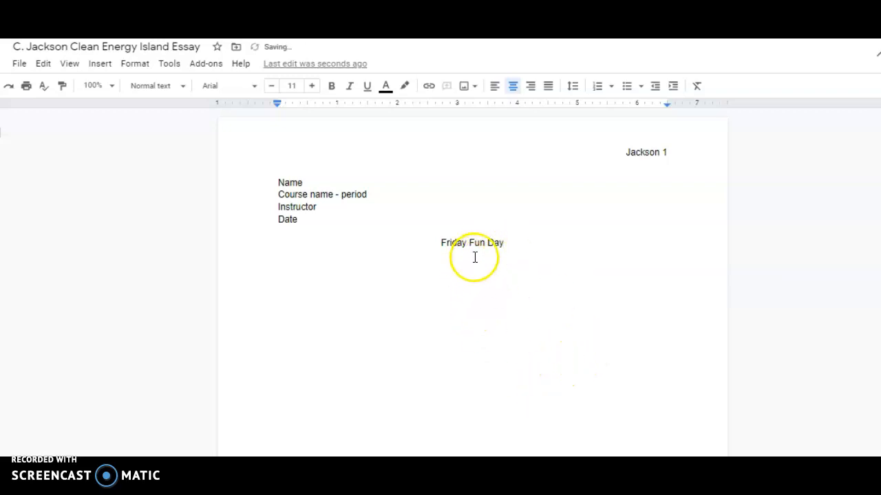
Add the left-aligned placeholder "COPY AND PASTE YOUR INTRO HERE" below the title and indent its first line.
click(494, 88)
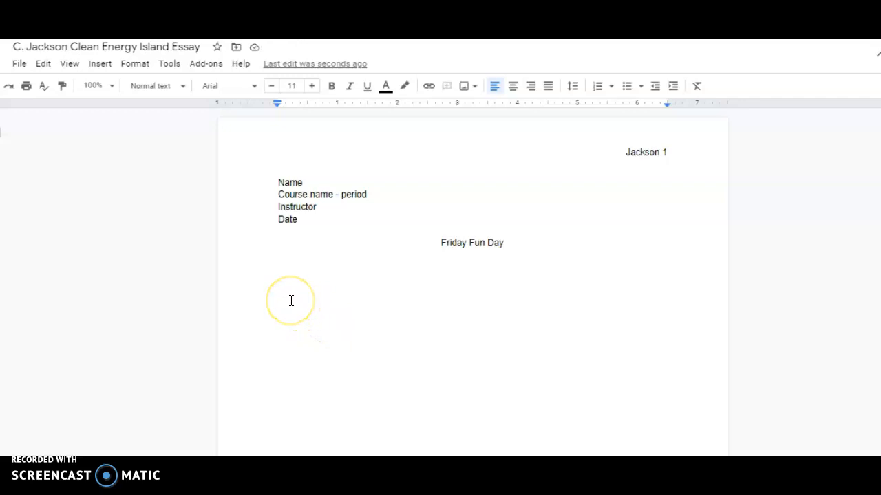
text(ClO)
key(BackSpace)
key(BackSpace)
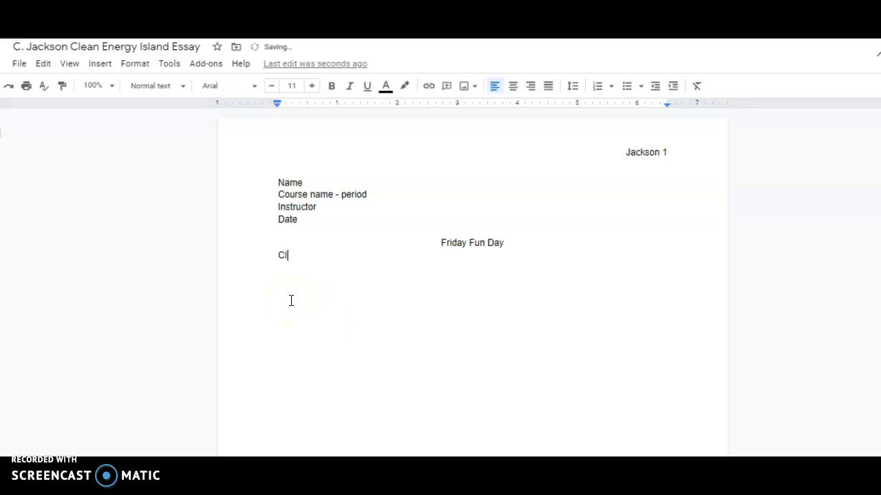
text(PY AND PASTE YOUR INTRO HERE)
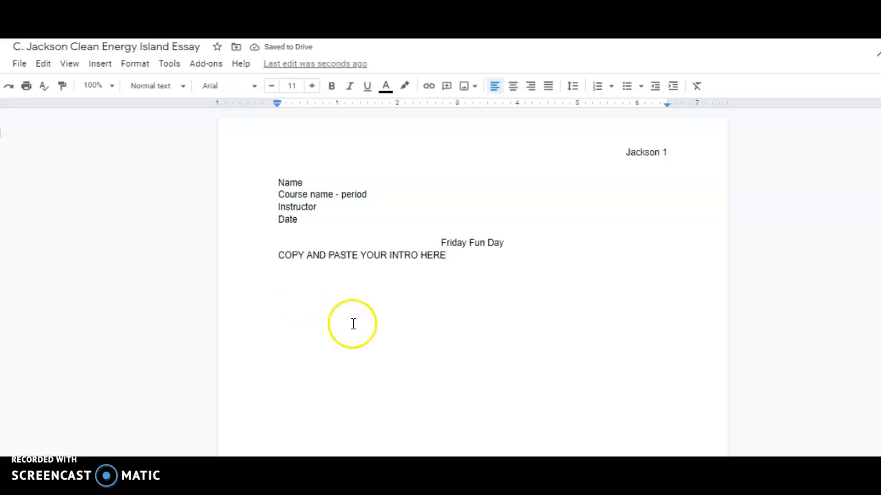
click(279, 260)
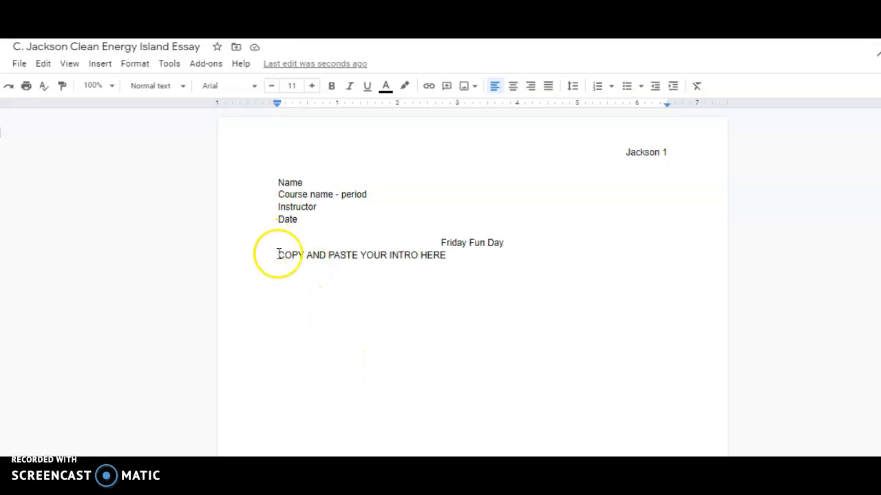
key(Tab)
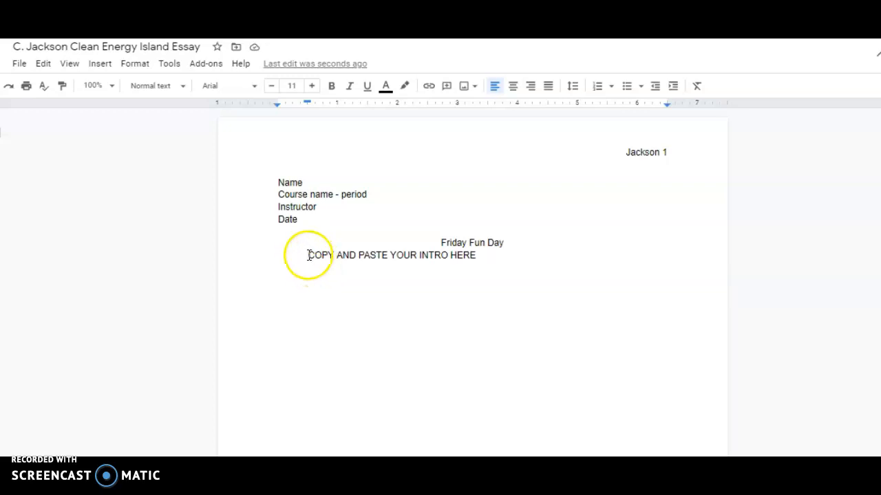
Add a second indented paragraph reading "COPY AND PASTE THESIS HERE" with a bracketed note that you should have 2 paragraphs at this point.
click(475, 254)
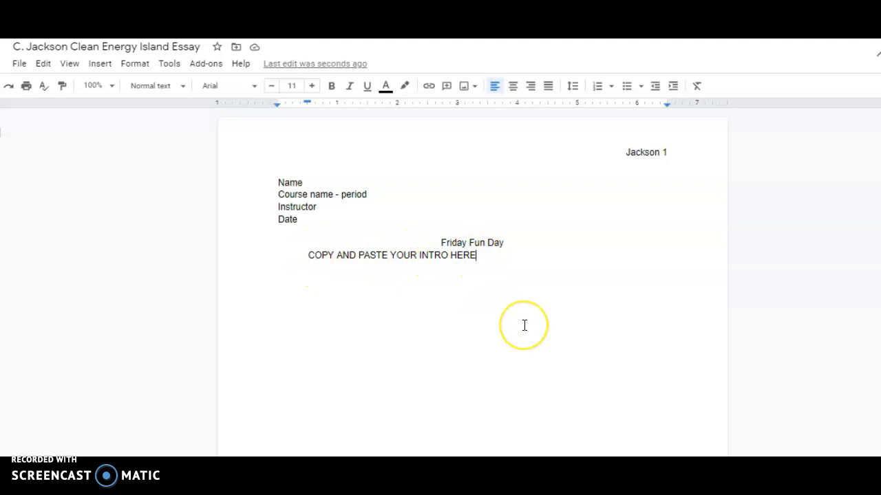
key(Return)
text(COPY AND PASTE THESIS HERE)
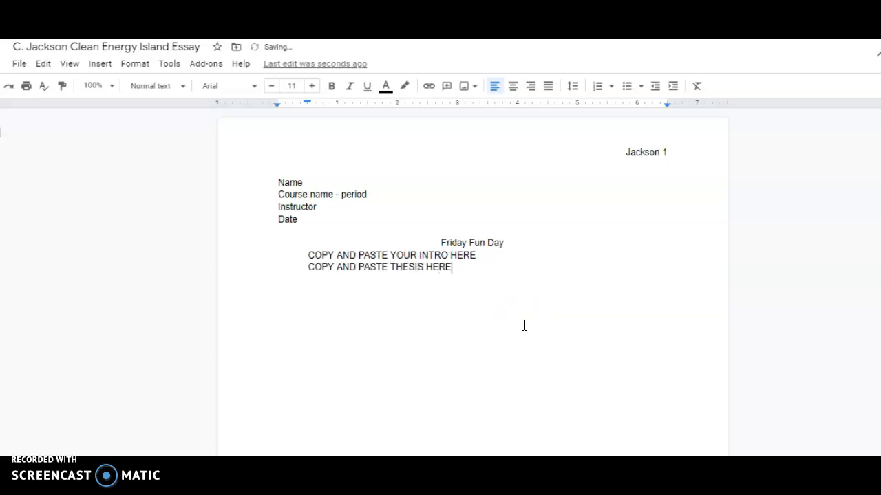
text( (you should have 2)
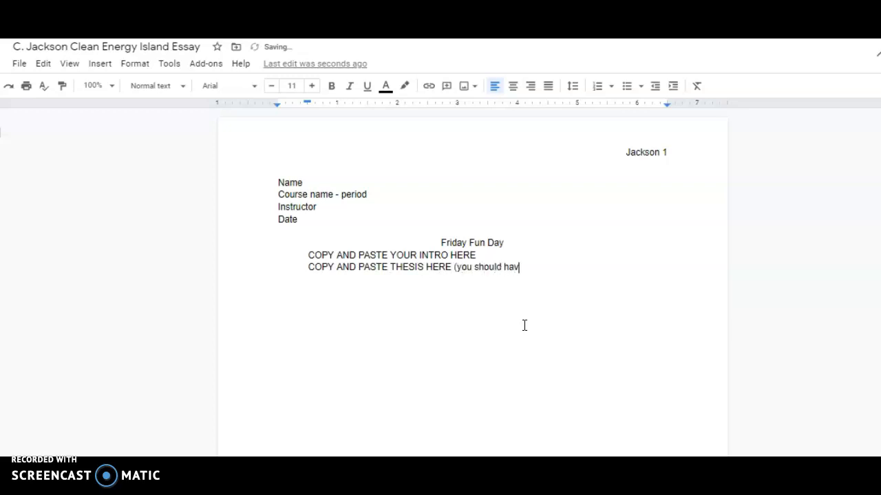
text( paragraphs at this poin)
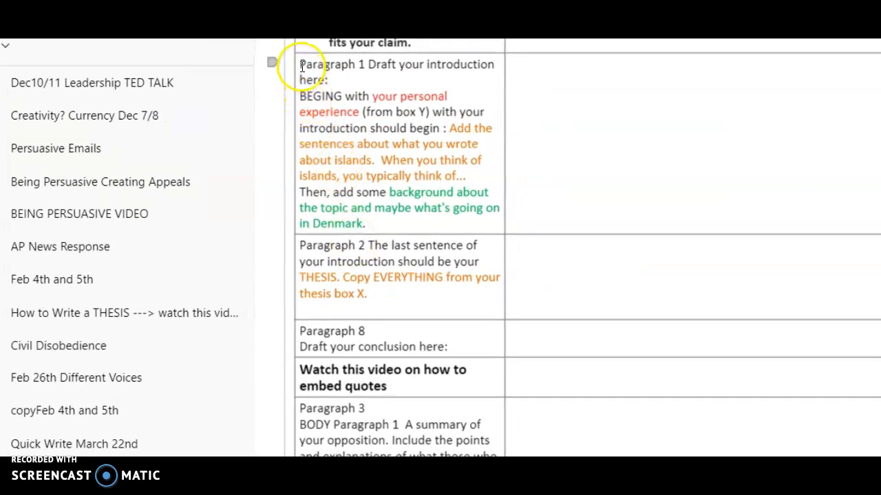
Switch to the class notebook's essay outline and highlight the Paragraph 1 and Paragraph 2 instructions and their empty answer cells.
drag(301, 67, 366, 291)
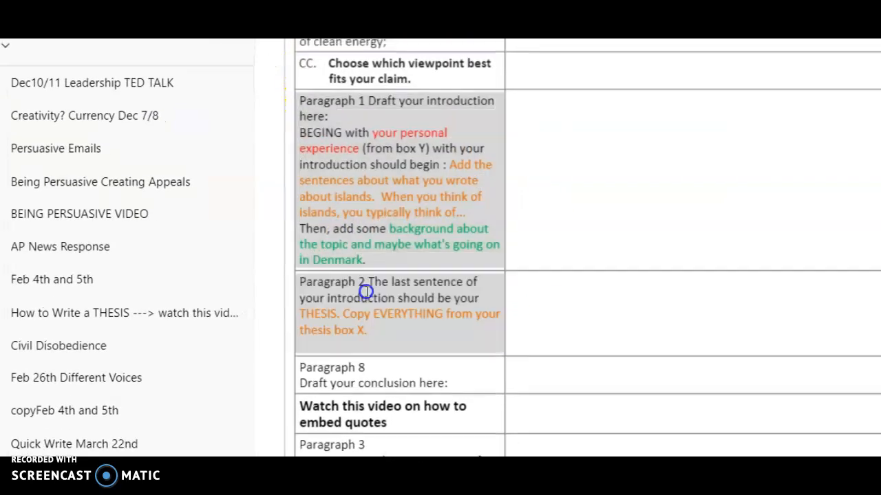
click(344, 205)
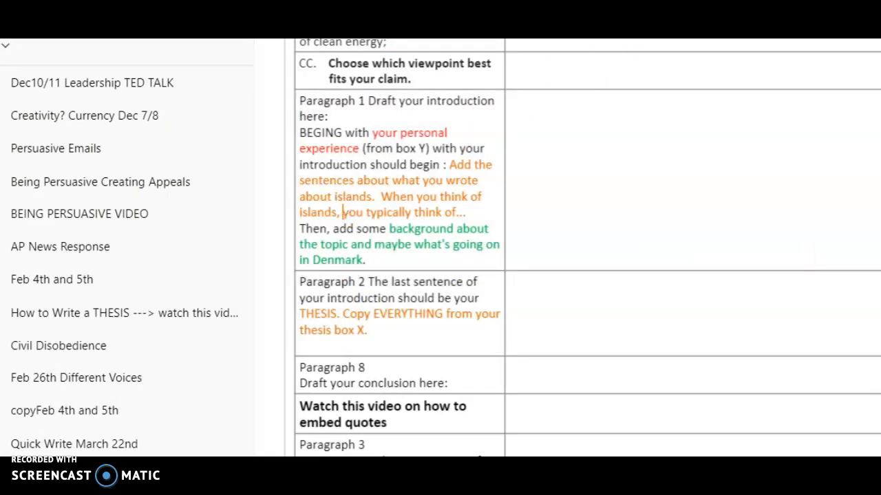
click(560, 120)
drag(562, 134, 588, 326)
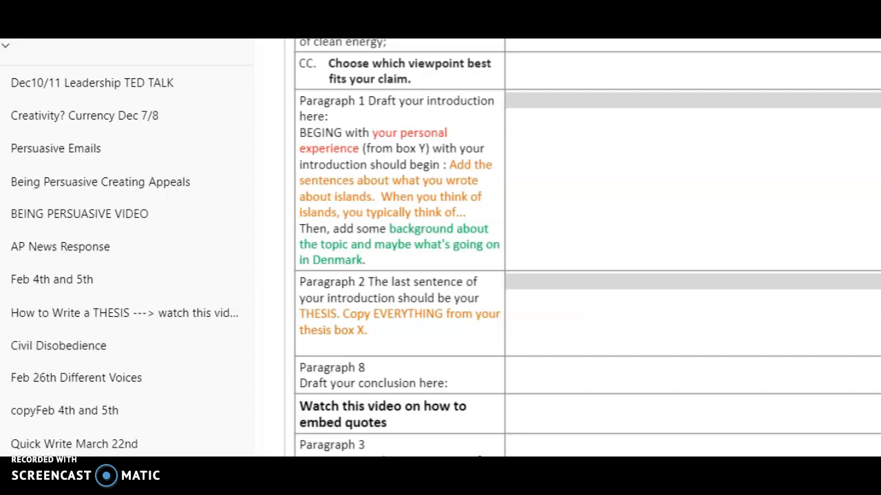
Review the Paragraph 3 and Paragraph 4 body instructions in the notebook's essay outline, then return to the essay document.
click(819, 40)
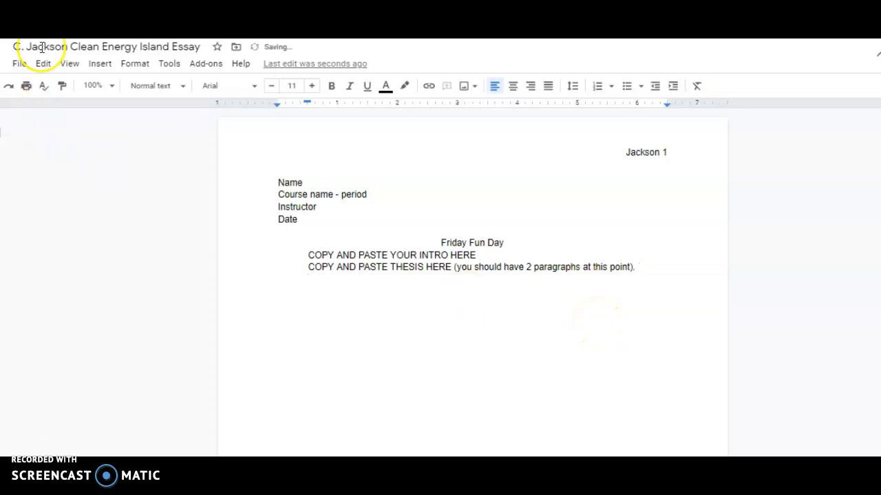
key(alt+Tab)
scroll(339, 315, down, 5)
scroll(339, 308, up, 2)
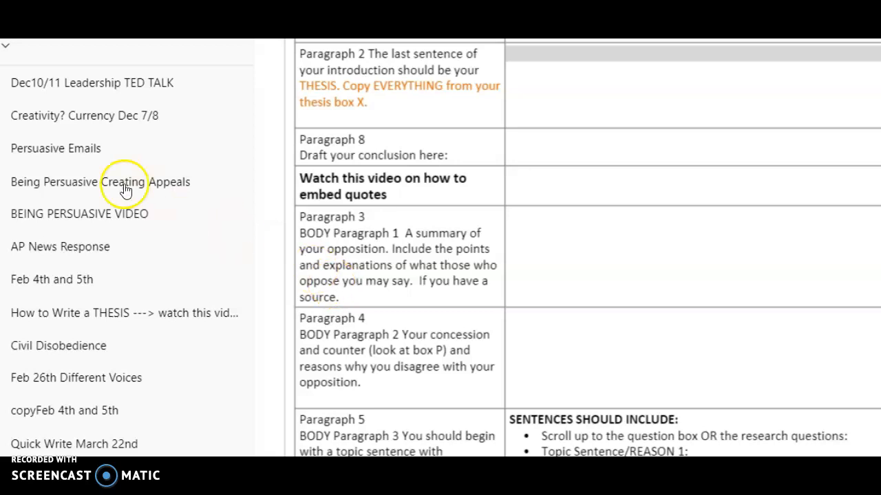
key(alt+Tab)
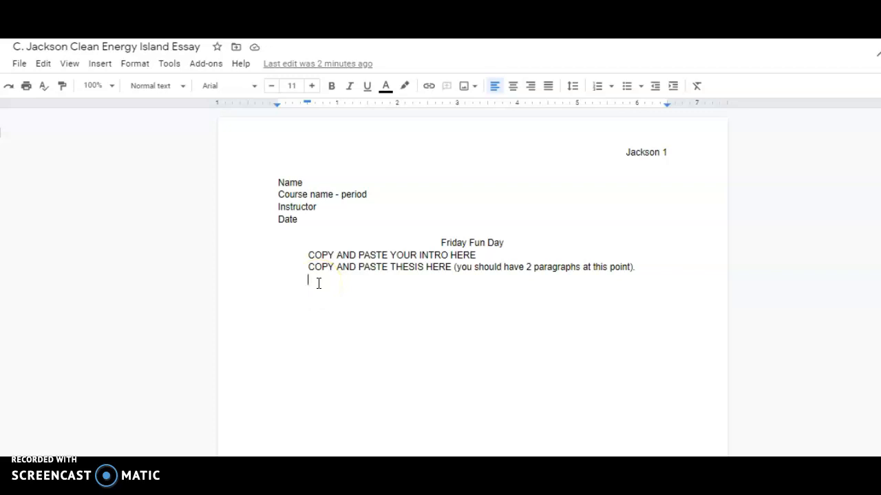
Add indented lines "COPY AND PASTE paragraph 3 (push enter)", the same for paragraph 4, then "5", "6", "7" and "8 - conclusion paragraph".
text(COPY AND PASTE paragraph 3 (push enter) COPY AND PASTE paragraph 4 (push enter))
double_click(437, 293)
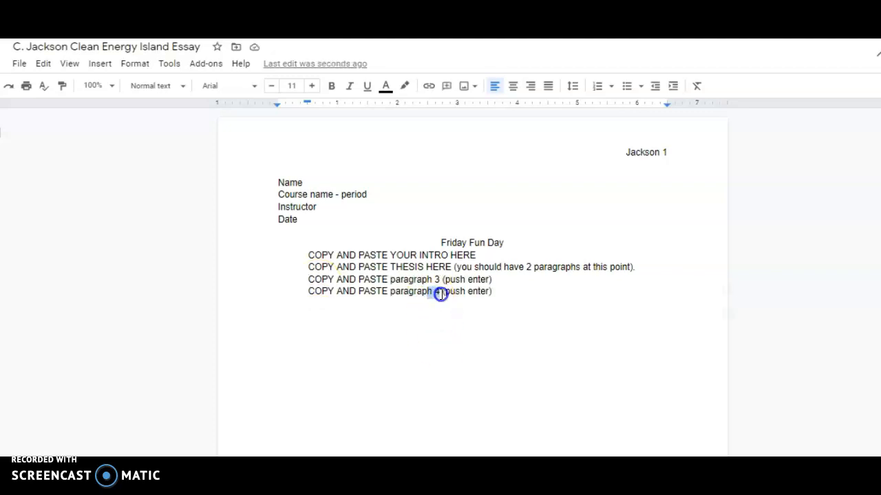
click(501, 289)
key(Return)
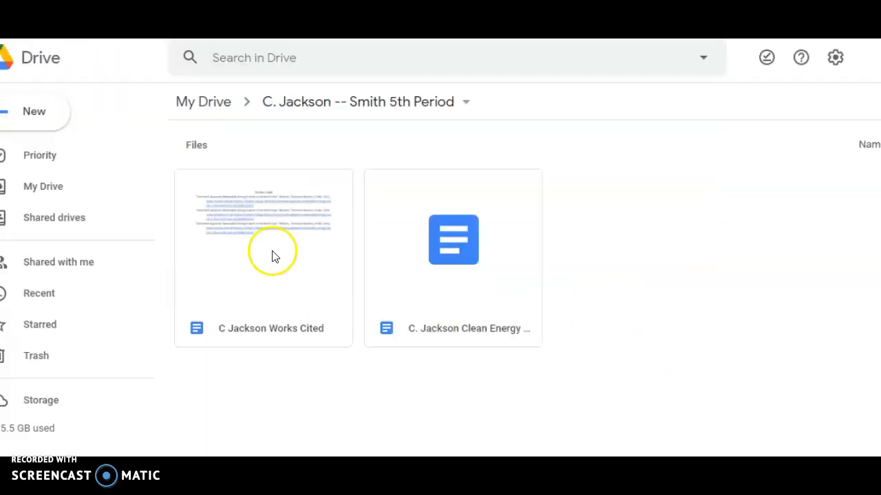
Open the Works Cited document from the Drive folder and copy its heading and all three citations.
double_click(271, 255)
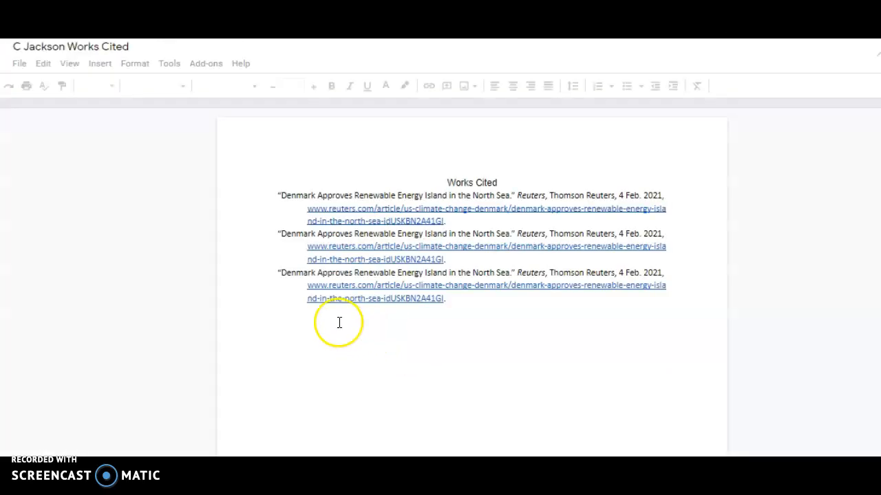
drag(446, 181, 454, 301)
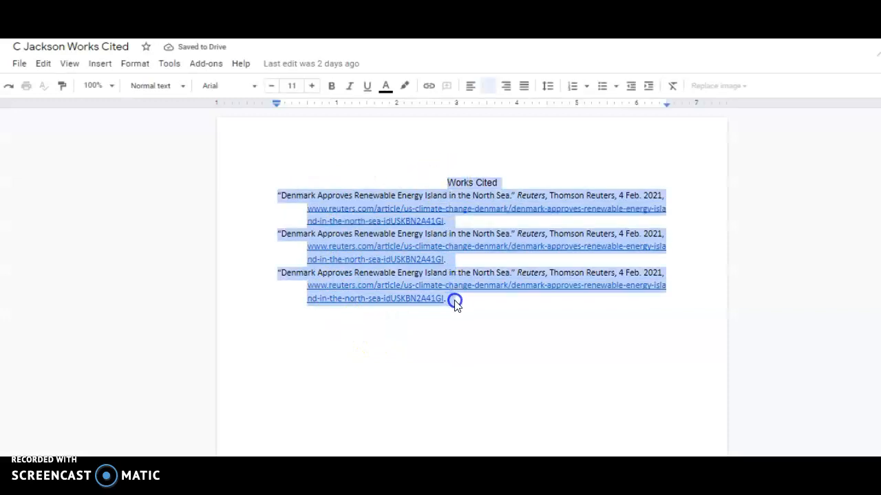
right_click(452, 220)
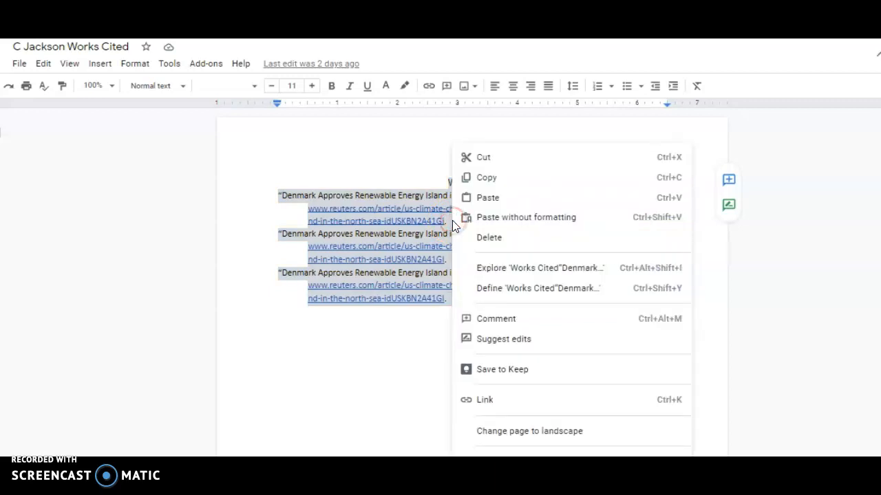
click(496, 180)
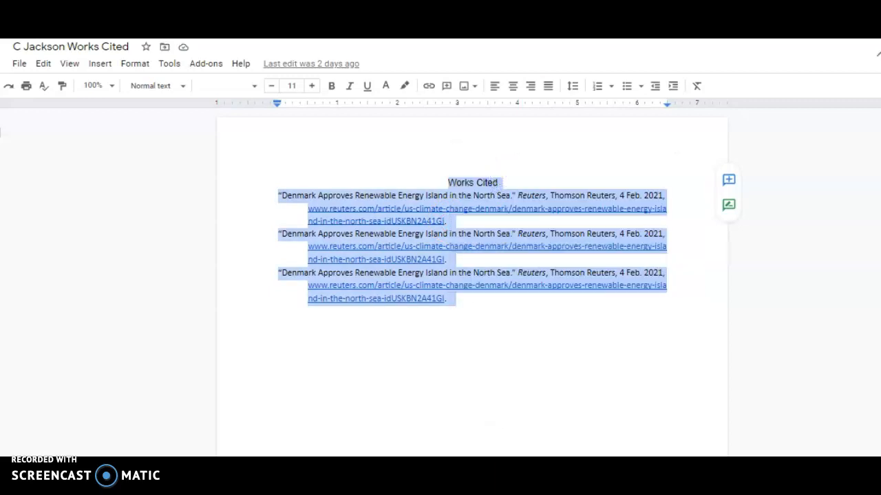
Paste the copied Works Cited heading and citations into the essay, below the conclusion paragraph placeholder.
click(784, 7)
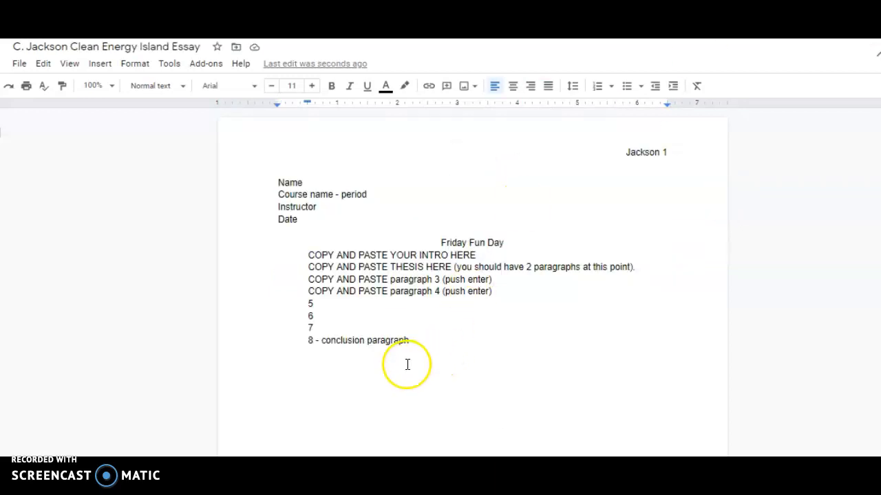
right_click(323, 362)
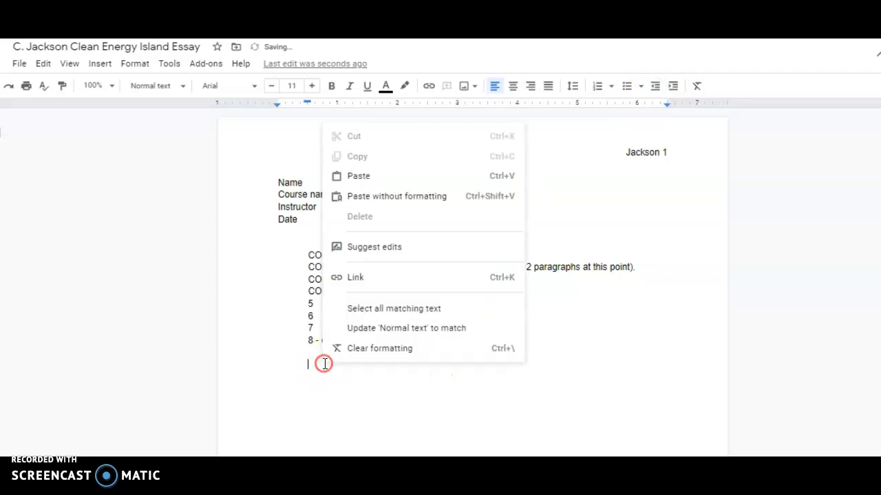
click(310, 363)
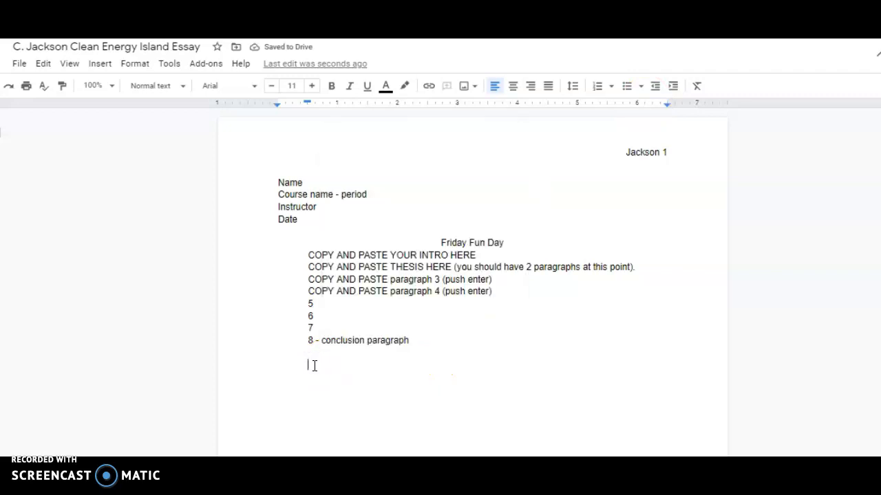
key(ctrl+v)
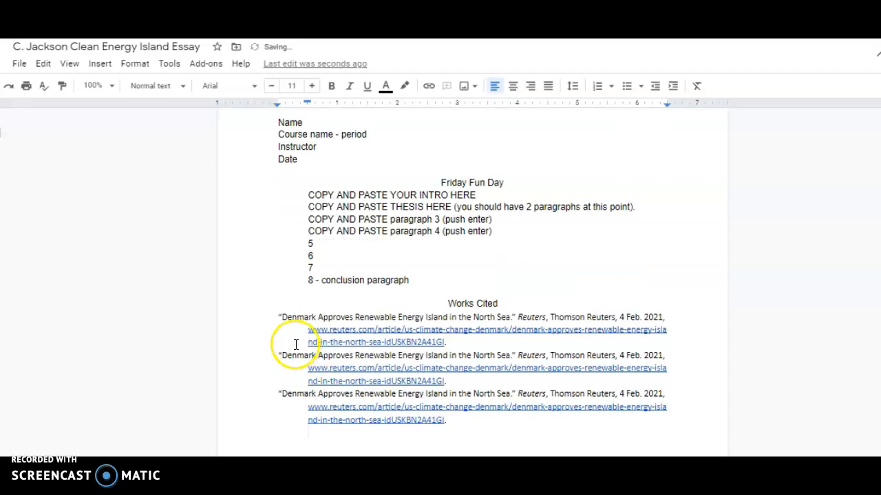
scroll(372, 285, down, 1)
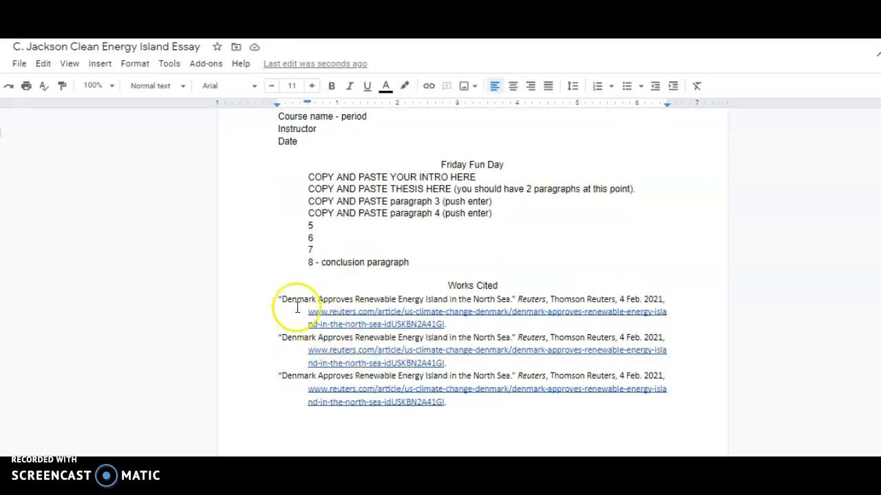
Insert "A" before "Denmark" in the second citation and "Z" before "Denmark" in the first citation.
click(280, 301)
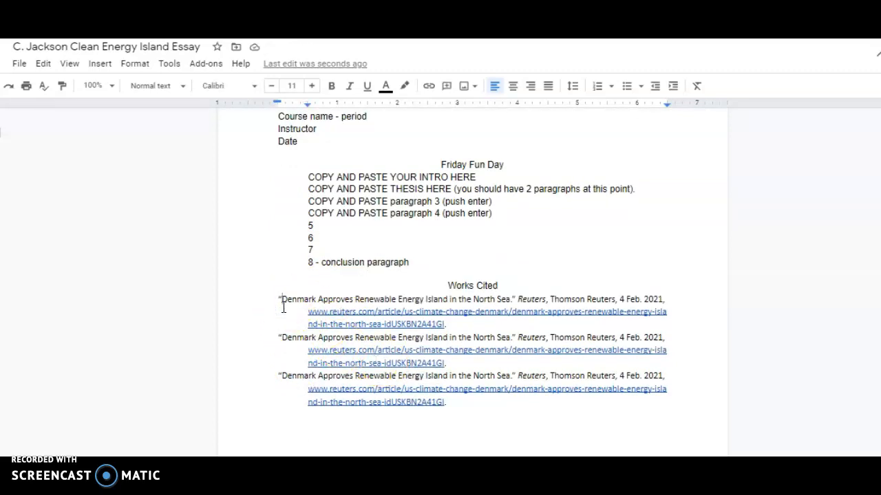
click(282, 336)
text(A)
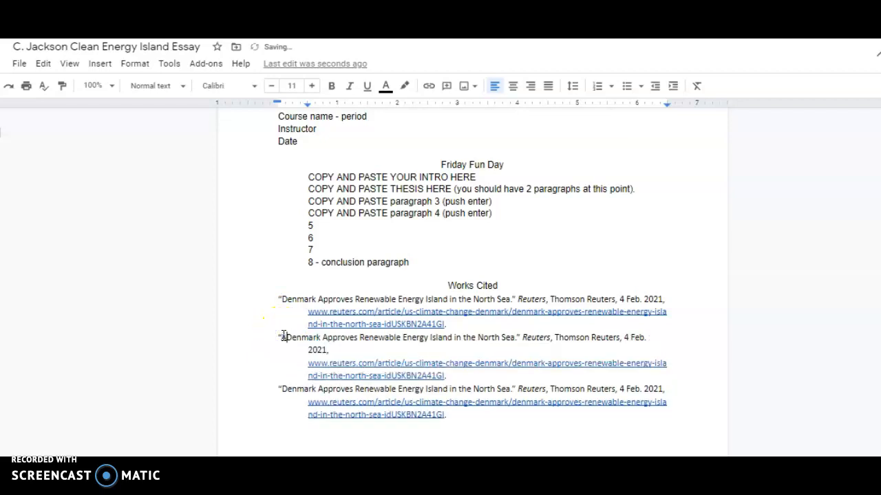
click(282, 303)
text(A)
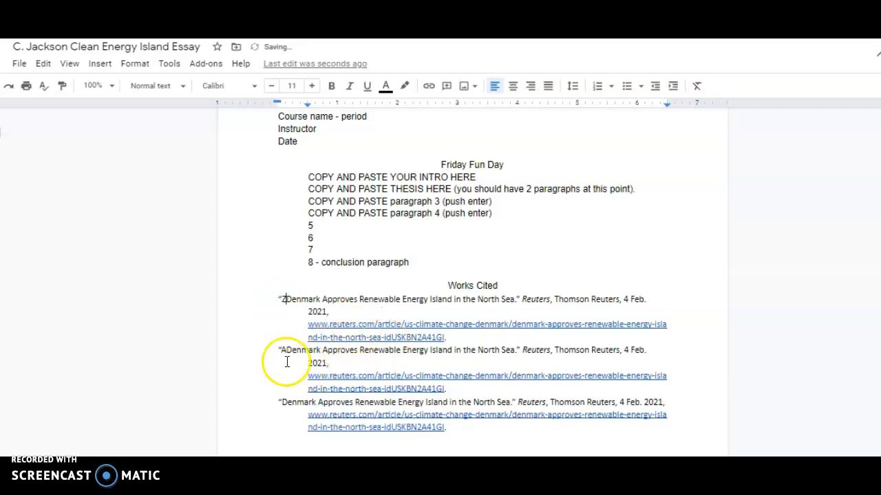
Move the "ADenmark" citation above the "ZDenmark" one, remove the leftover line and start the "ZDenmark" citation on its own line.
drag(282, 352, 452, 390)
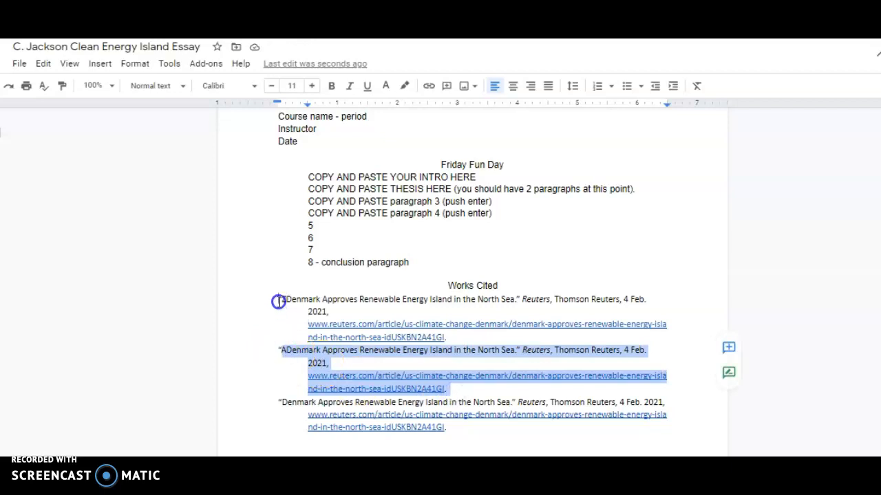
drag(279, 301, 278, 301)
click(285, 373)
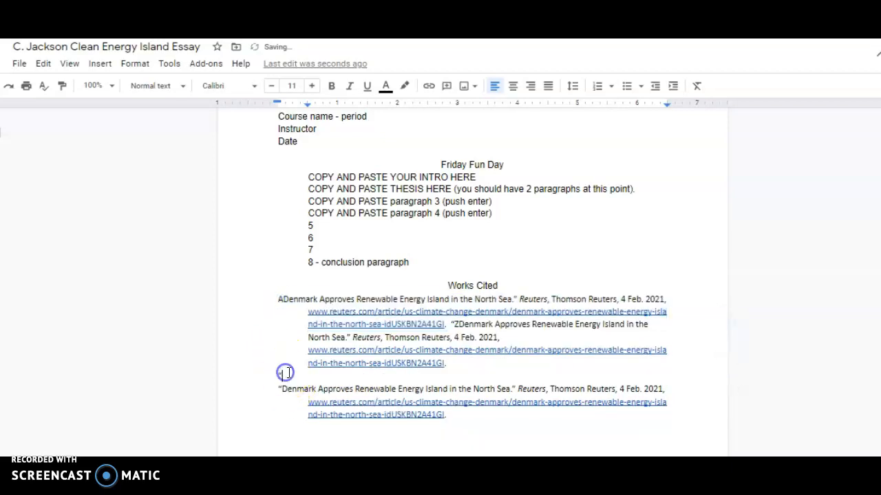
key(BackSpace)
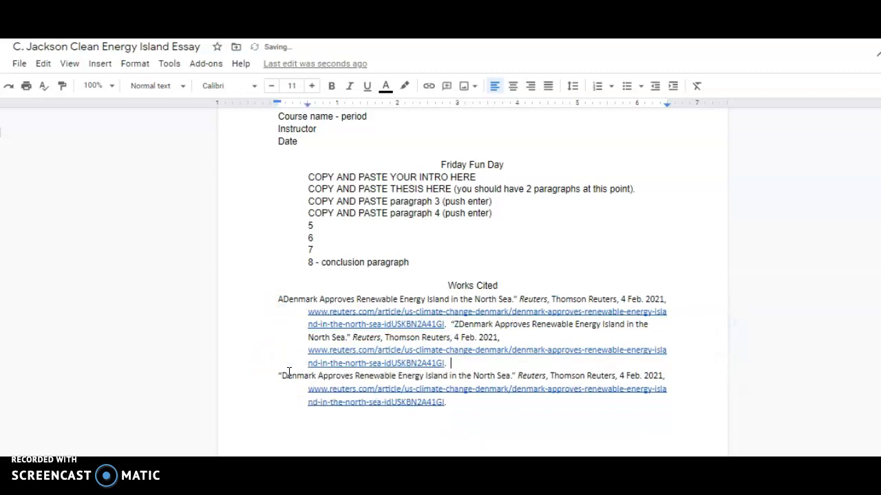
click(451, 325)
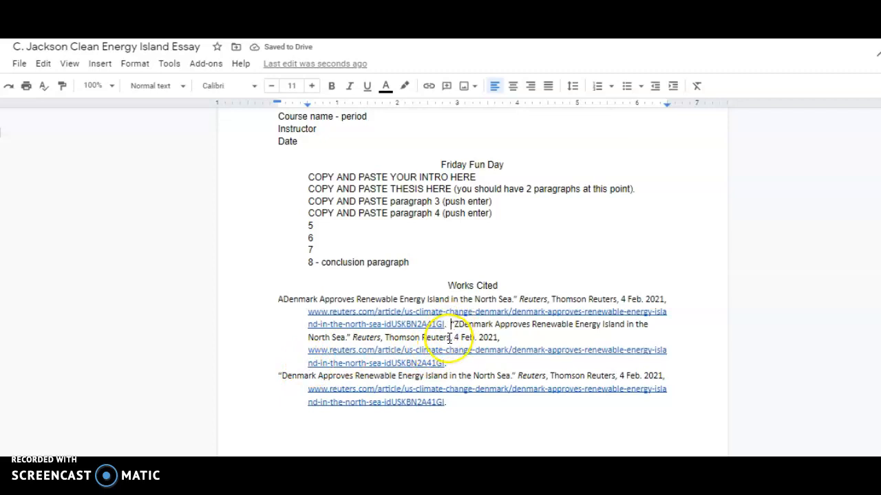
key(Return)
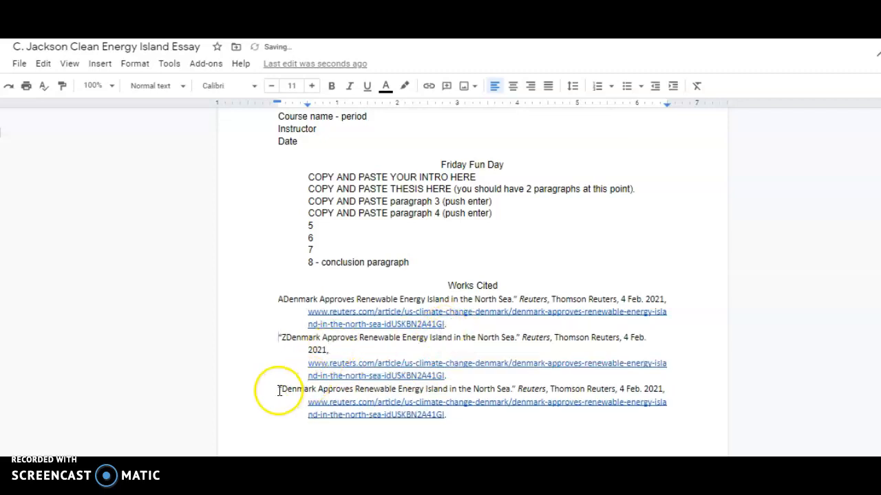
Move the unprefixed "Denmark" citation from the end of the list to just before the "ZDenmark" citation.
triple_click(306, 398)
drag(346, 403, 448, 410)
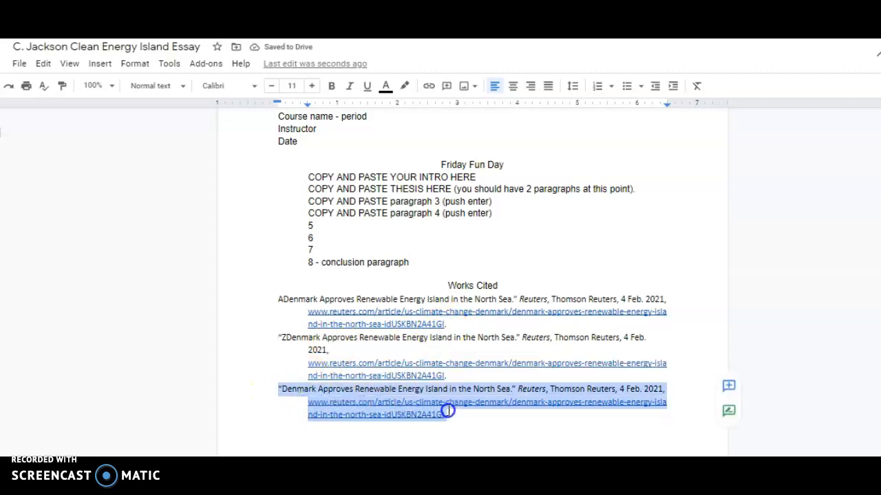
drag(289, 388, 271, 339)
click(448, 363)
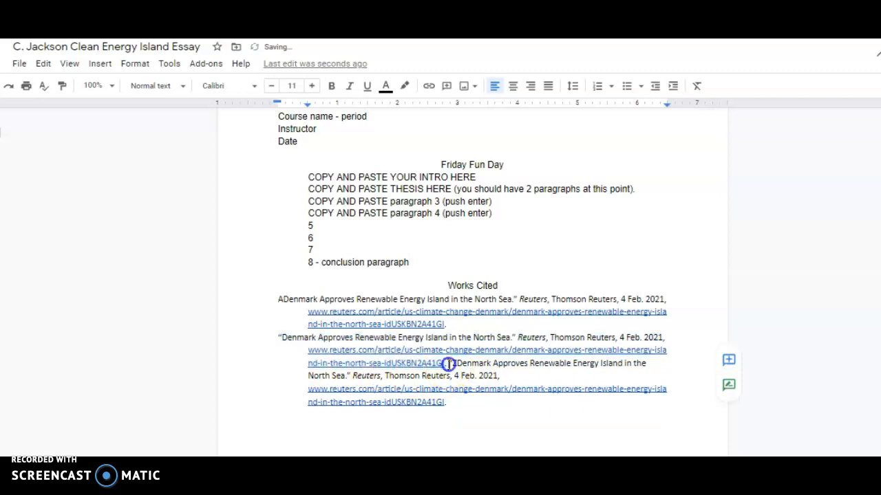
key(Return)
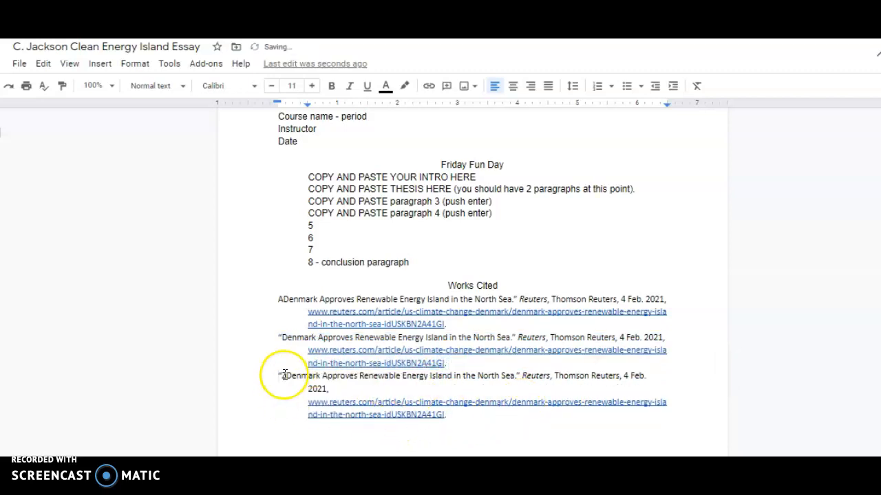
key(BackSpace)
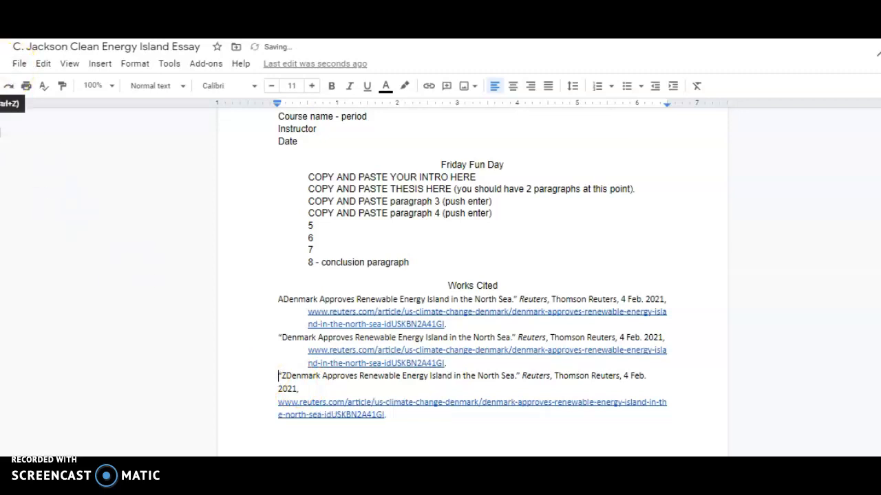
key(ctrl+z)
key(ctrl+z)
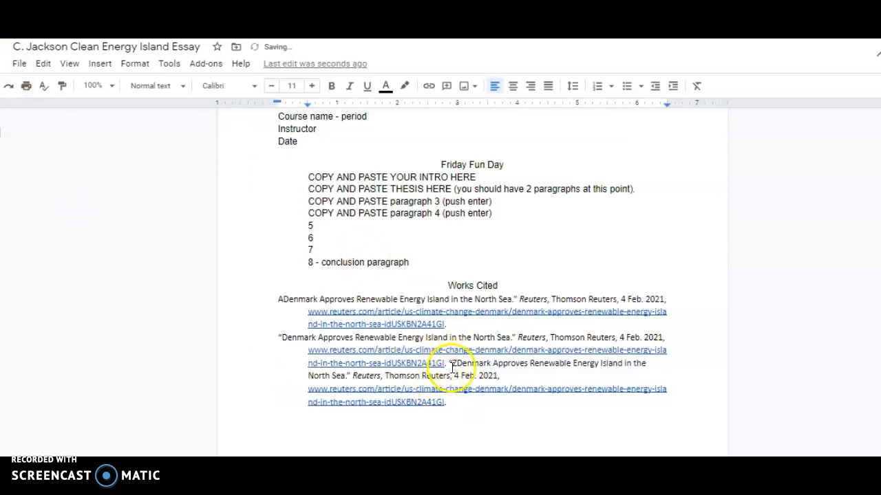
Split the "ZDenmark" citation onto its own line as the last entry in the Works Cited list.
click(449, 365)
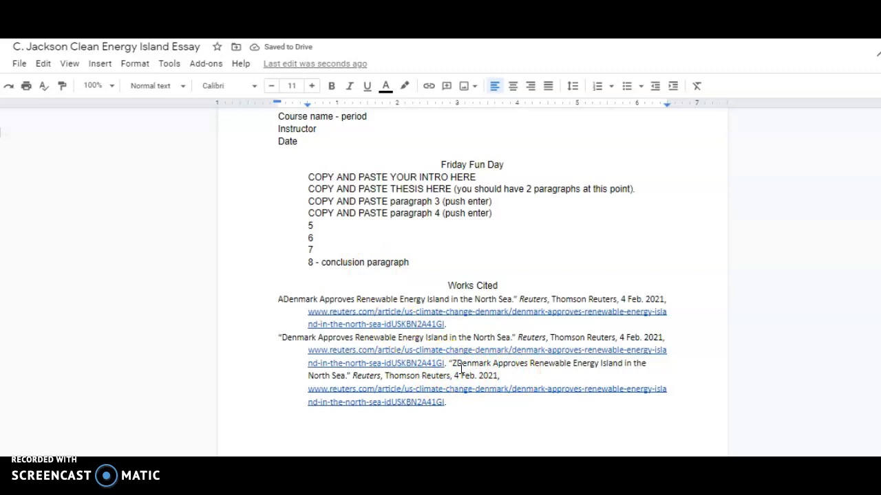
key(Return)
key(Delete)
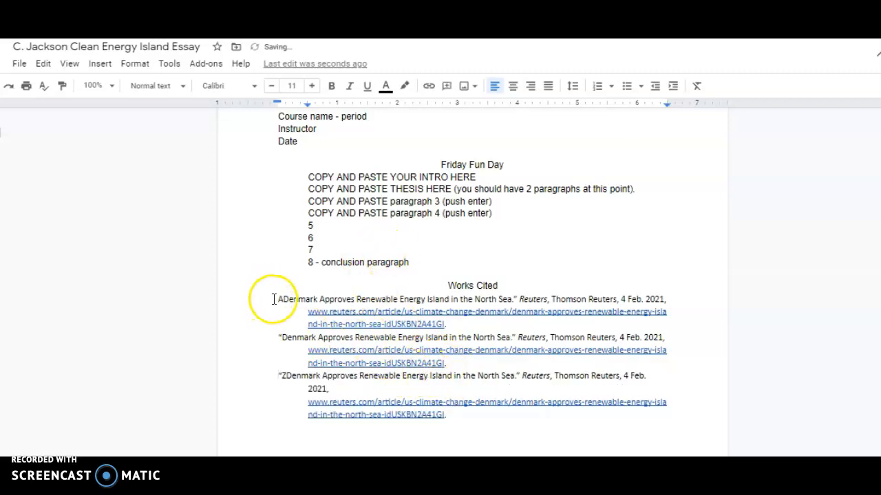
Set all the body text, from the heading through the Works Cited list, to Times New Roman at size 12.
click(440, 280)
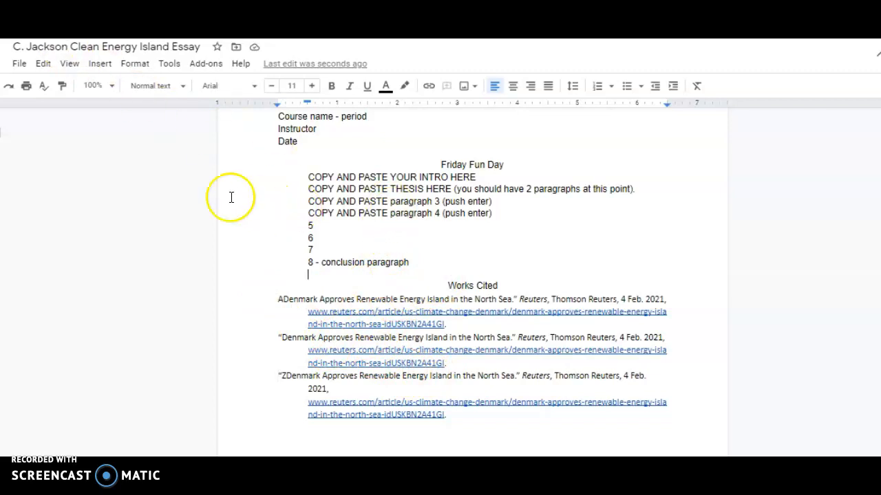
scroll(394, 238, up, 1)
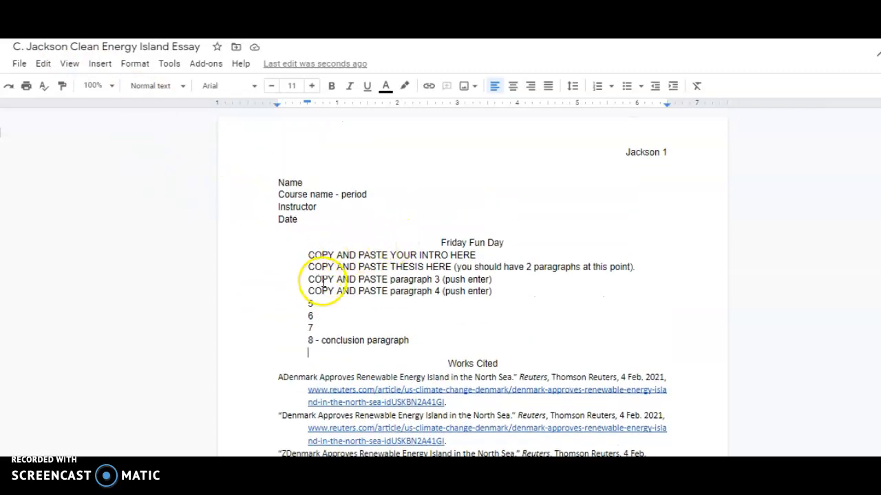
click(45, 64)
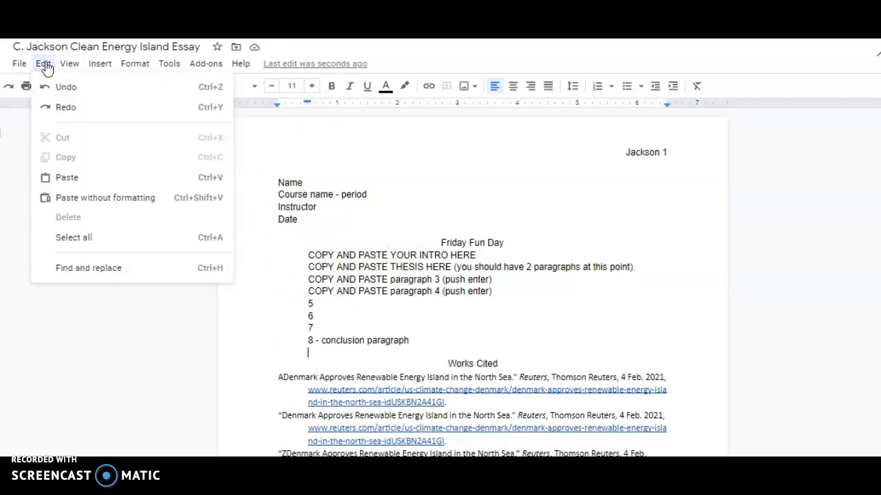
click(74, 238)
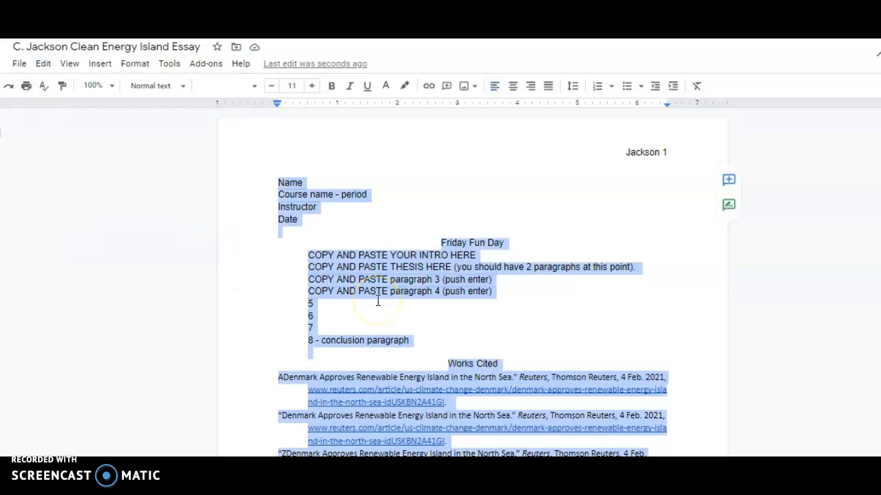
click(313, 87)
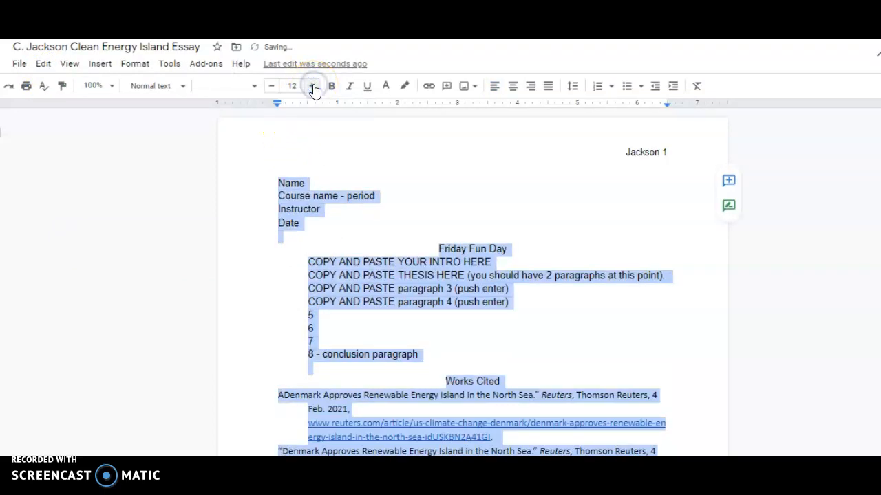
click(178, 88)
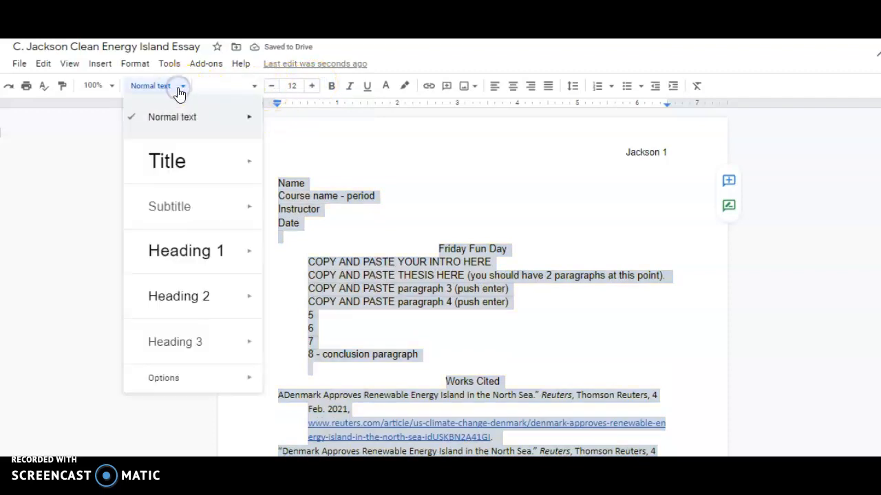
click(182, 88)
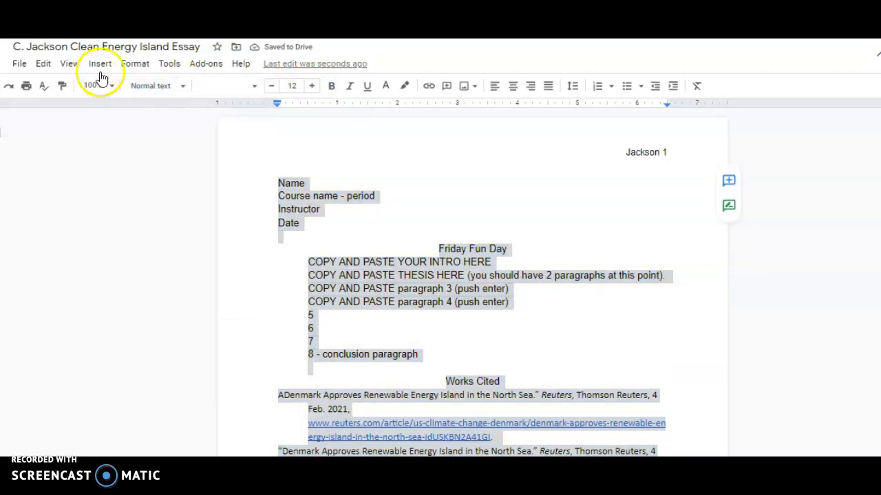
click(249, 89)
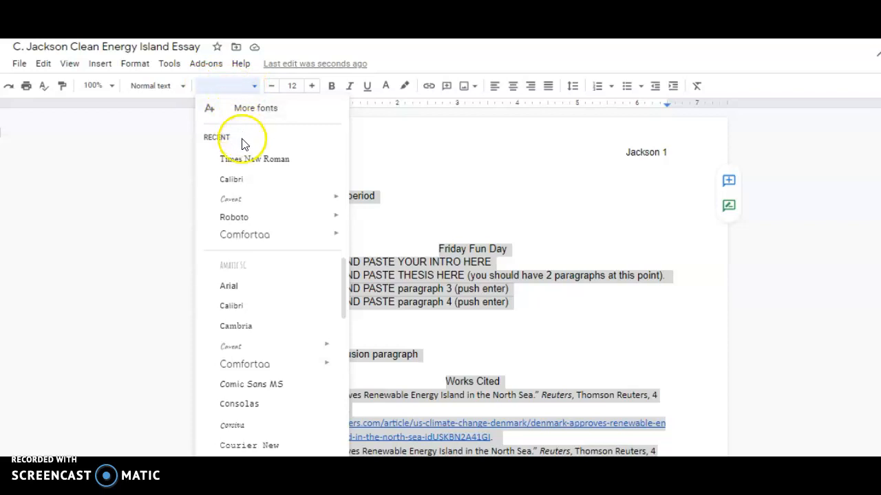
click(245, 167)
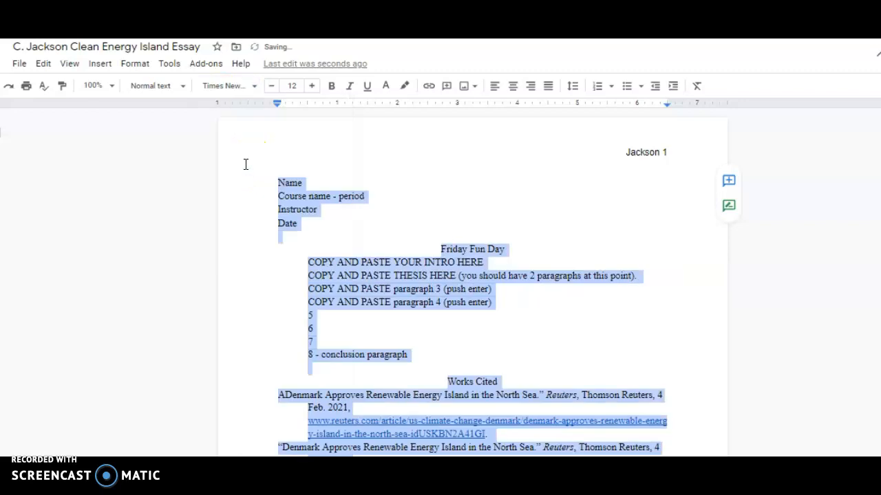
Set the color of all the selected body text to black and its highlight color to None.
click(387, 88)
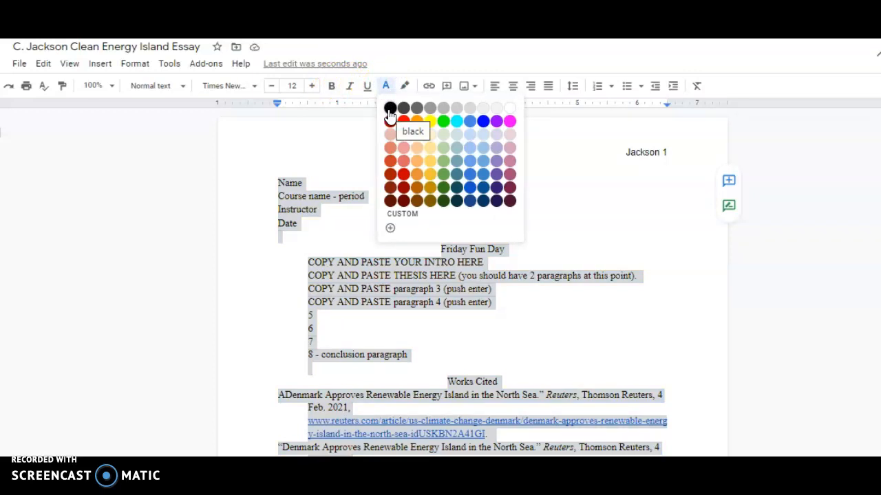
click(390, 113)
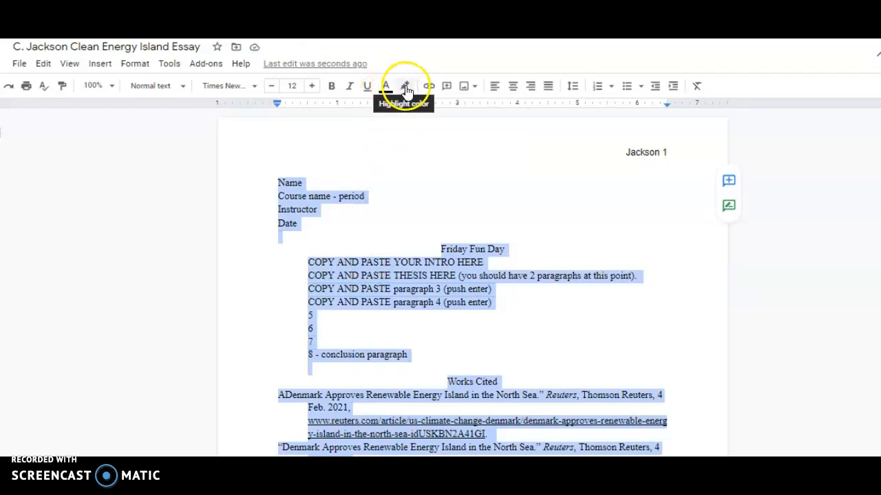
click(405, 86)
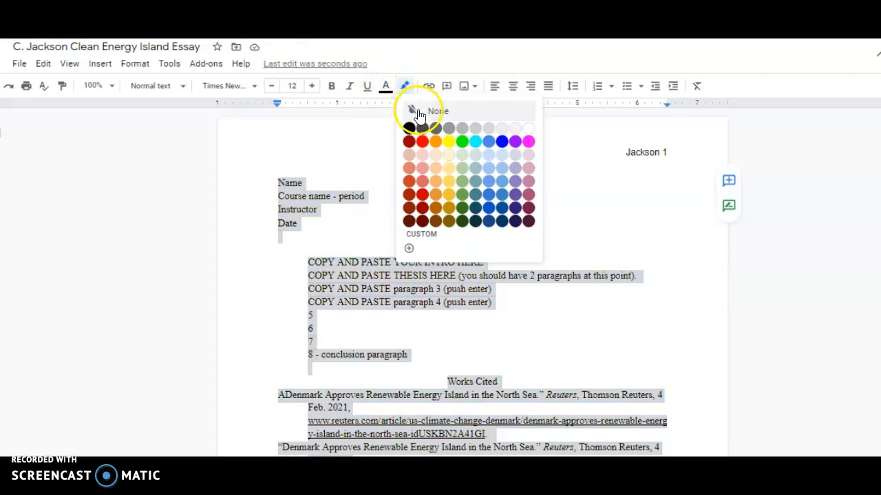
click(411, 111)
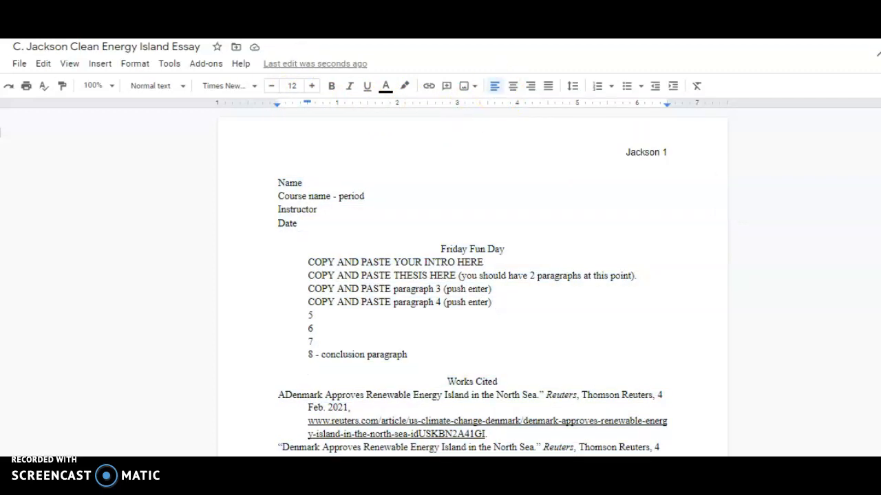
Apply double line spacing to the whole document, including the heading and the Works Cited list.
click(43, 64)
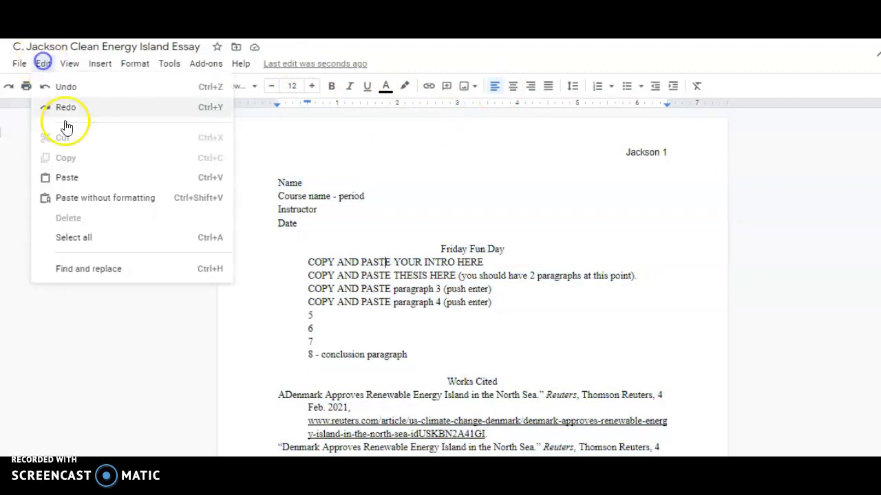
click(83, 236)
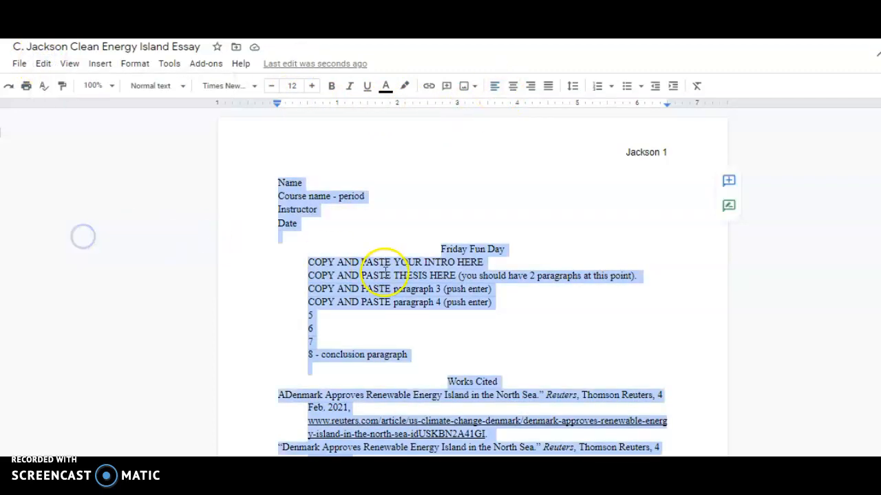
click(572, 88)
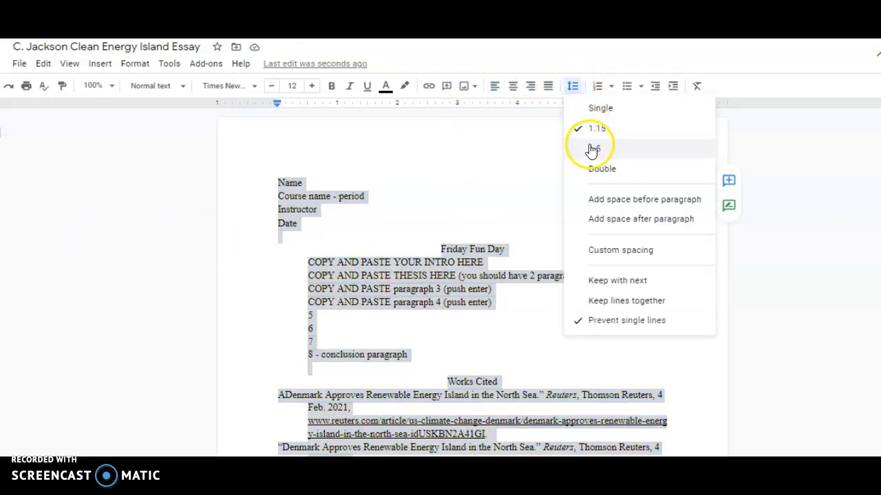
click(593, 174)
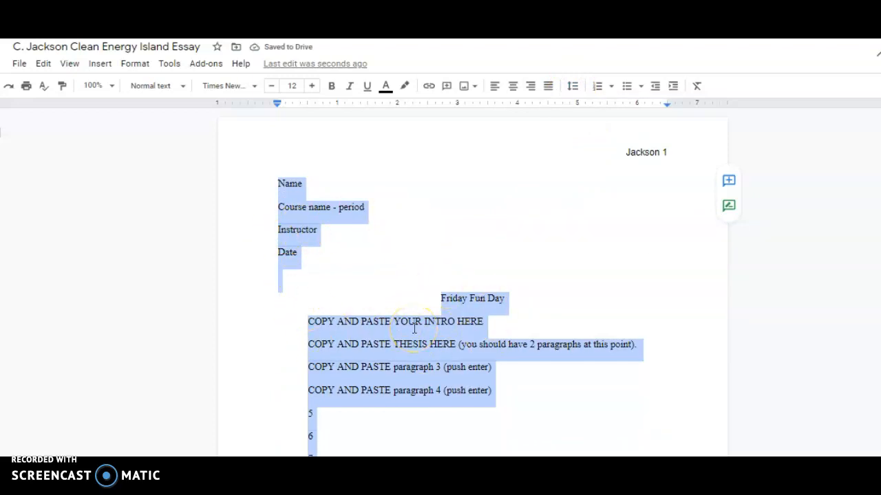
scroll(414, 330, down, 3)
scroll(310, 309, up, 2)
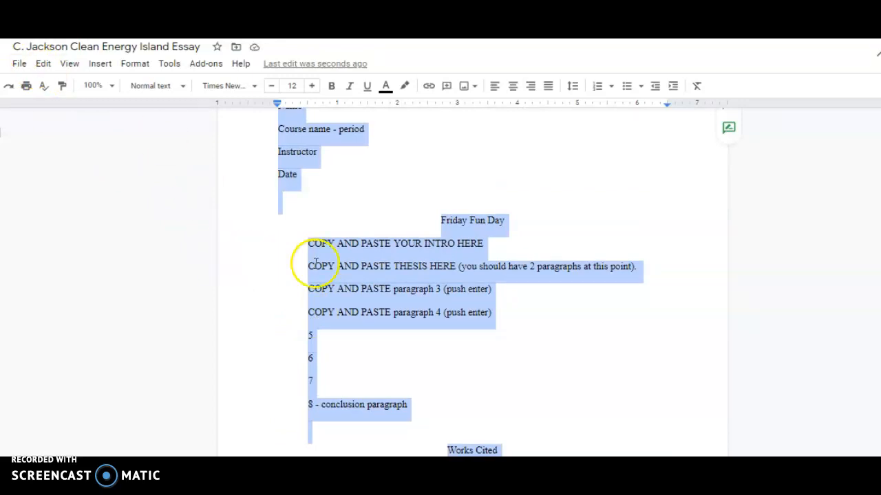
scroll(397, 255, down, 7)
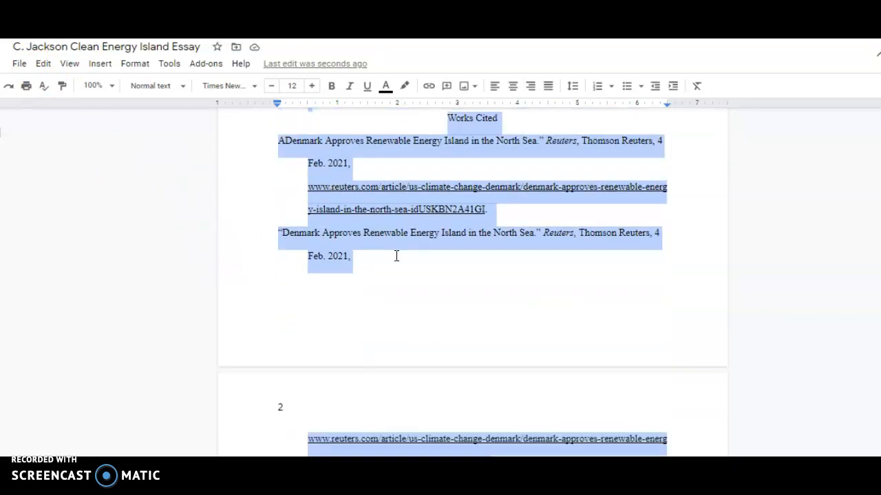
scroll(396, 258, up, 1)
scroll(396, 257, up, 6)
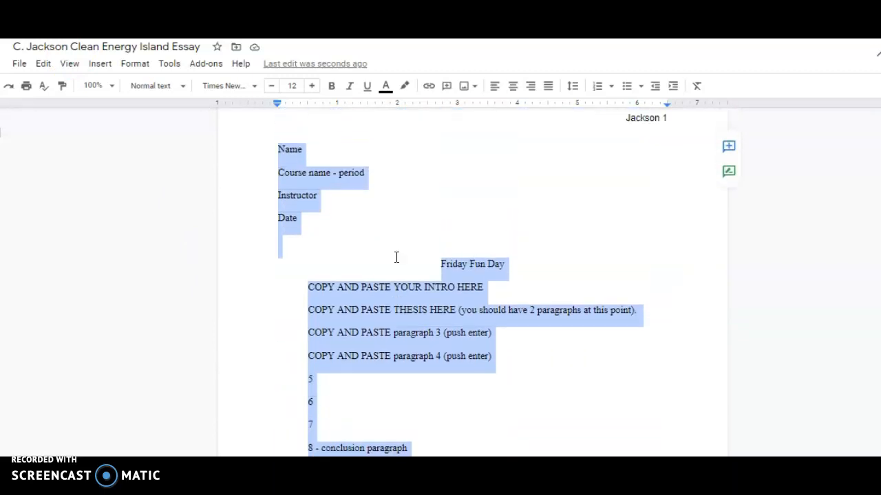
click(457, 291)
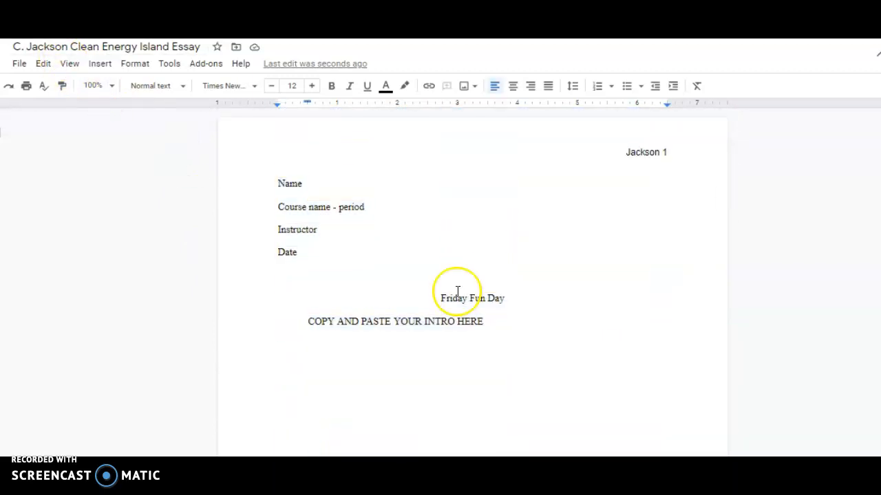
Examine the first page's header, heading block and the spacing around the intro and thesis placeholders.
scroll(458, 292, down, 2)
scroll(460, 292, up, 2)
click(662, 150)
click(472, 323)
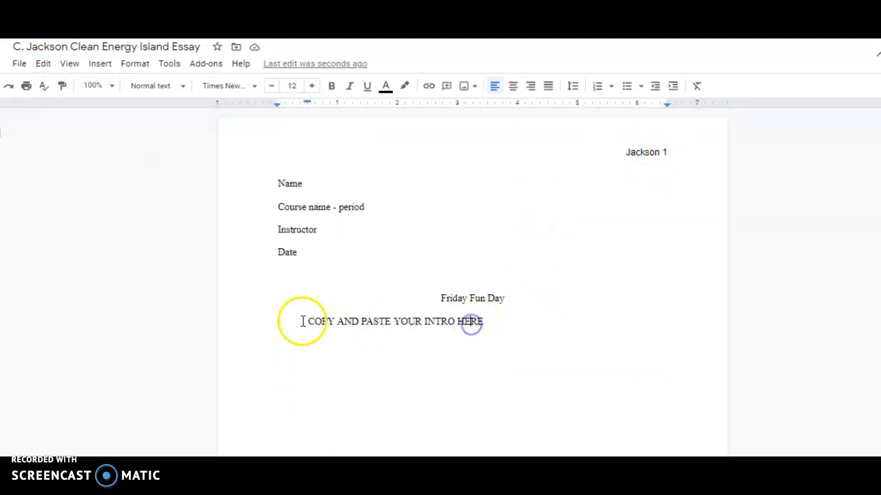
scroll(303, 321, down, 2)
scroll(304, 320, down, 3)
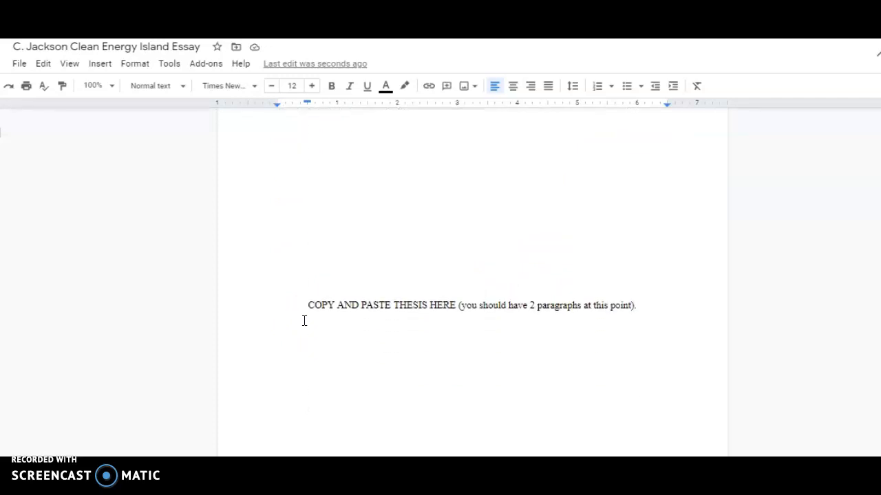
scroll(305, 321, up, 5)
scroll(306, 319, down, 1)
click(311, 315)
drag(344, 277, 349, 348)
scroll(349, 348, down, 5)
drag(325, 276, 330, 326)
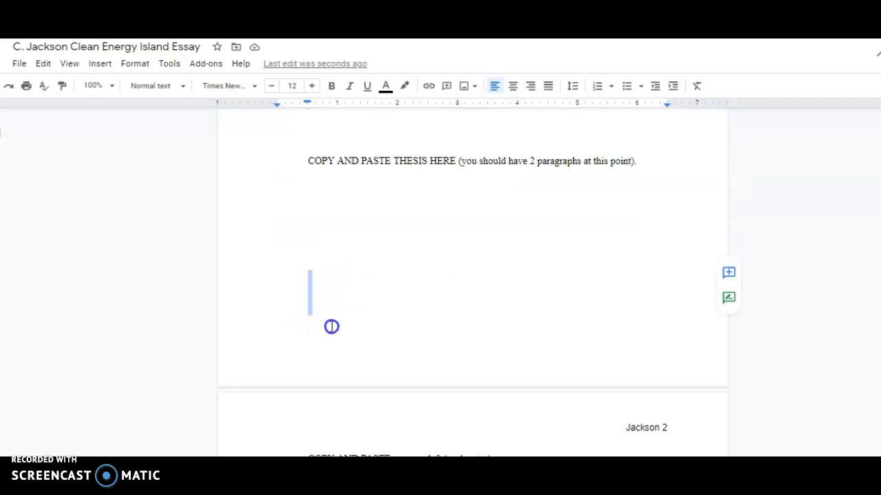
Review the placeholders for paragraphs 3 to 8, the page headers and where the Works Cited list begins.
scroll(330, 327, down, 5)
scroll(332, 326, up, 1)
scroll(331, 326, down, 5)
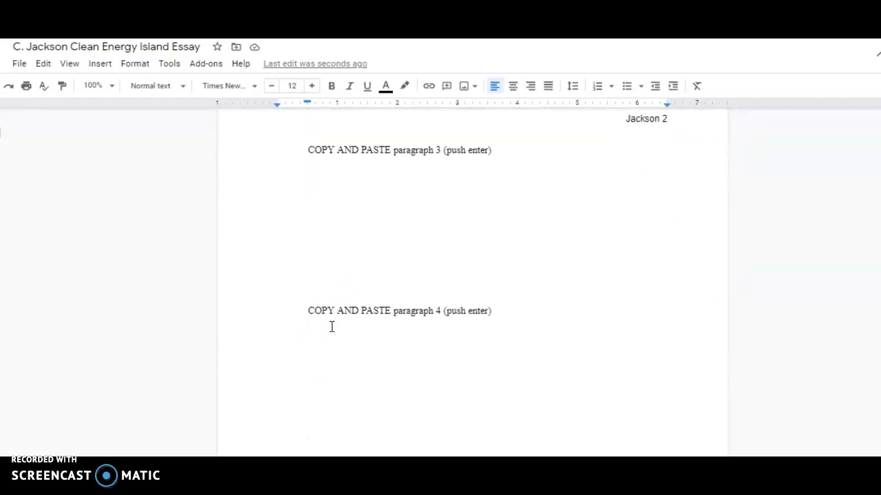
scroll(332, 327, down, 2)
scroll(332, 326, up, 3)
scroll(333, 323, down, 3)
scroll(335, 318, down, 3)
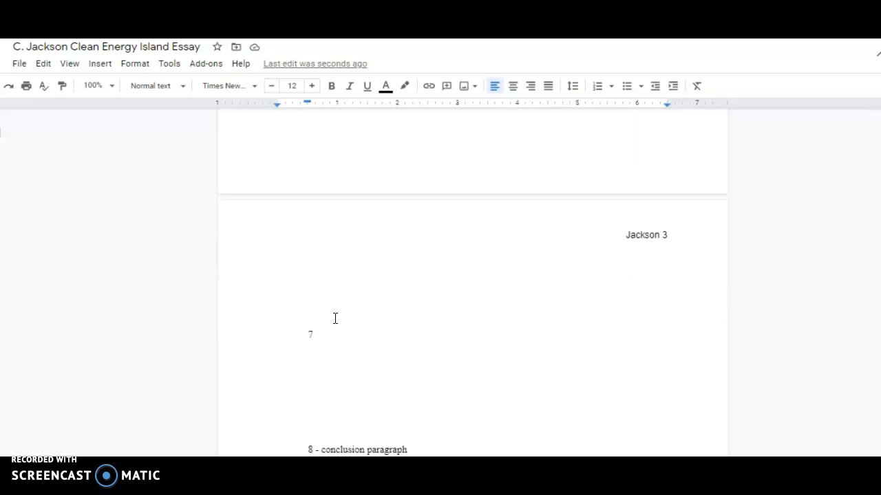
scroll(335, 317, down, 7)
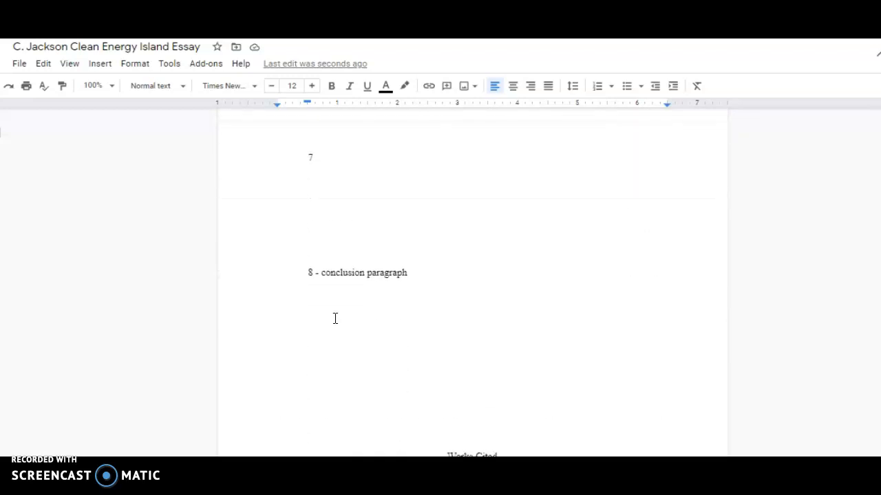
scroll(335, 318, down, 5)
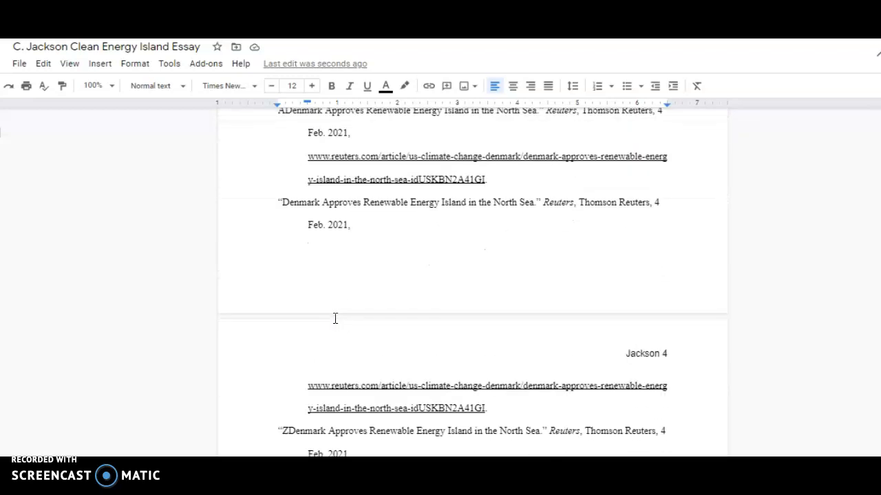
scroll(335, 318, up, 3)
scroll(335, 318, up, 5)
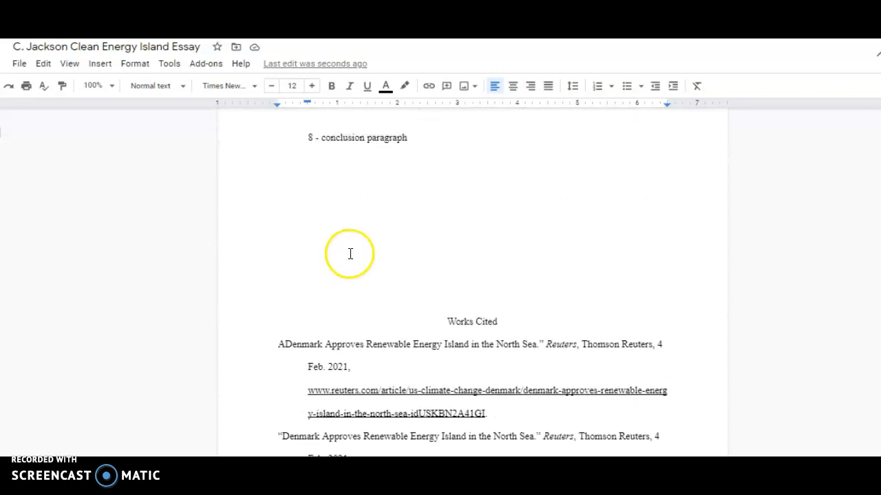
scroll(350, 254, up, 3)
scroll(352, 253, down, 2)
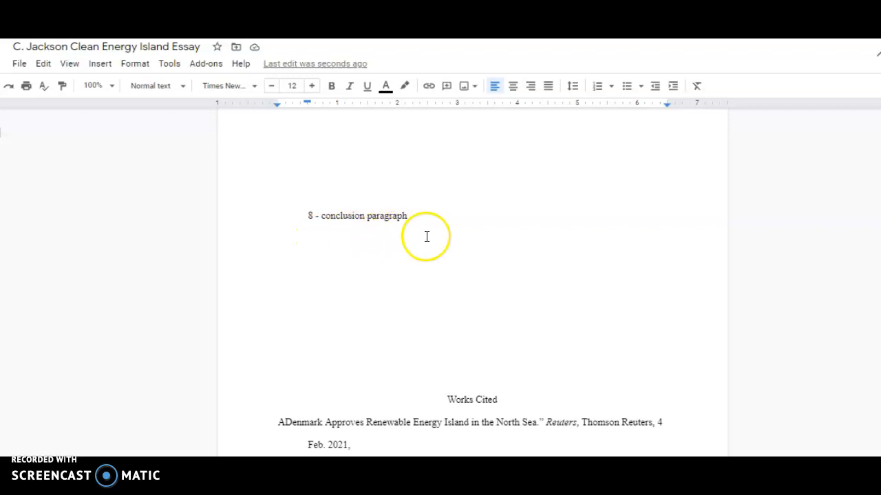
Insert blank lines before the "Works Cited" heading until it starts at the top of its own page.
click(420, 355)
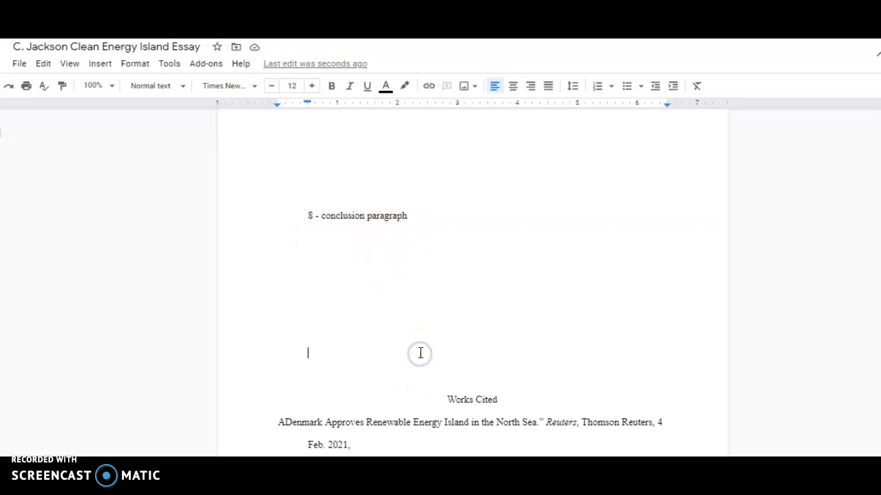
scroll(431, 365, down, 1)
click(445, 315)
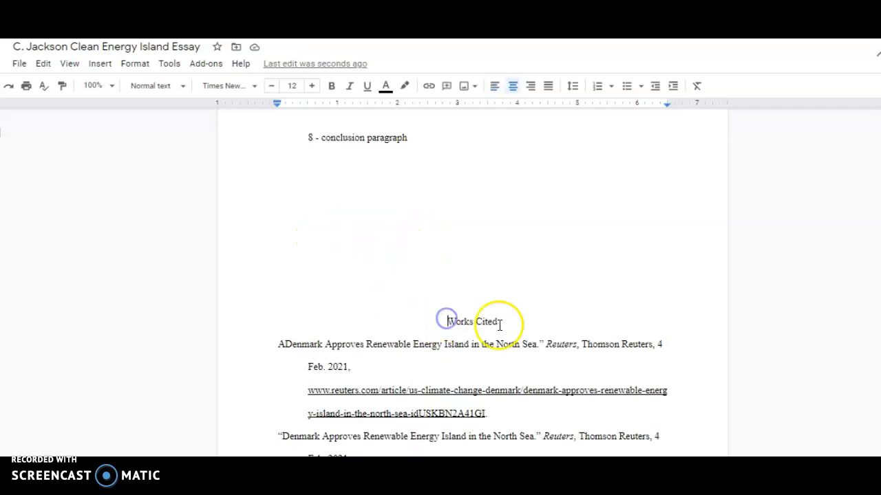
key(Return)
key(Return)
key(Return)
key(Return)
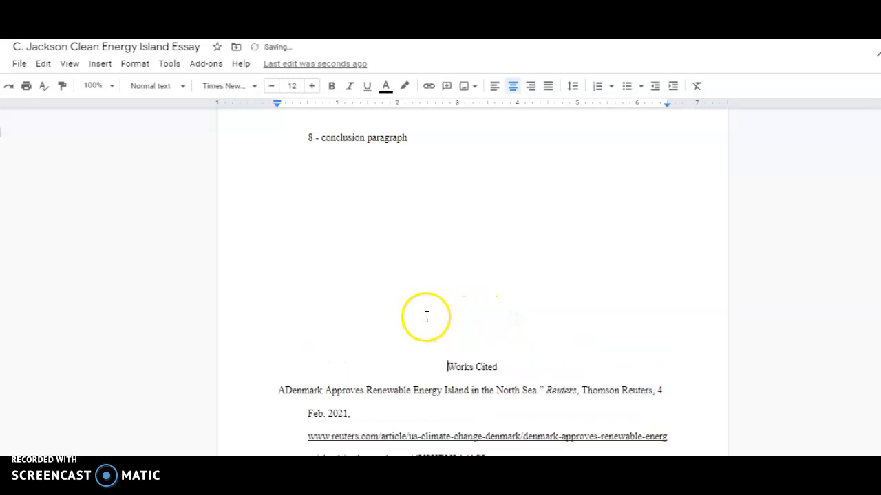
key(Return)
key(Return)
key(Return)
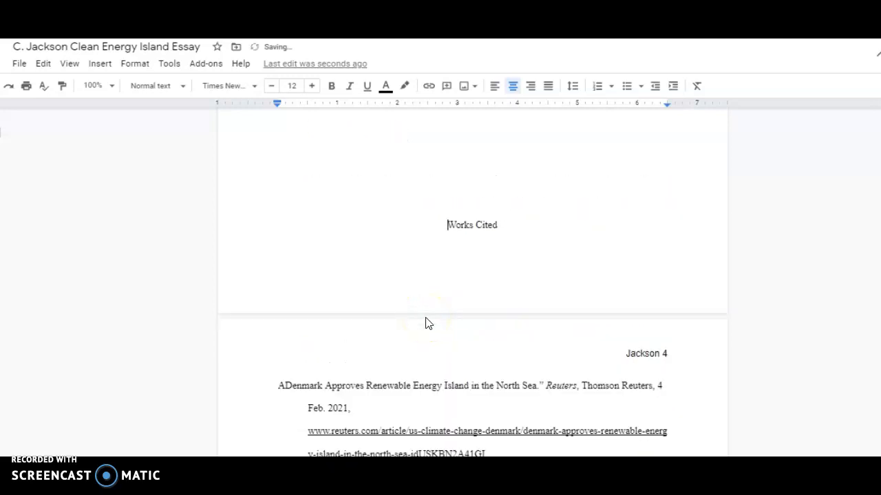
key(Return)
scroll(427, 321, down, 3)
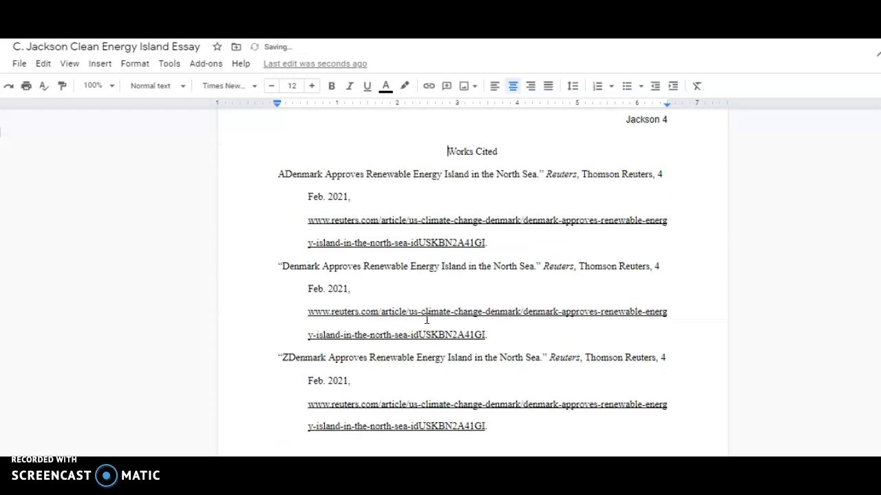
Examine the centred "Works Cited" heading and the citation entries on the last page.
scroll(424, 333, up, 2)
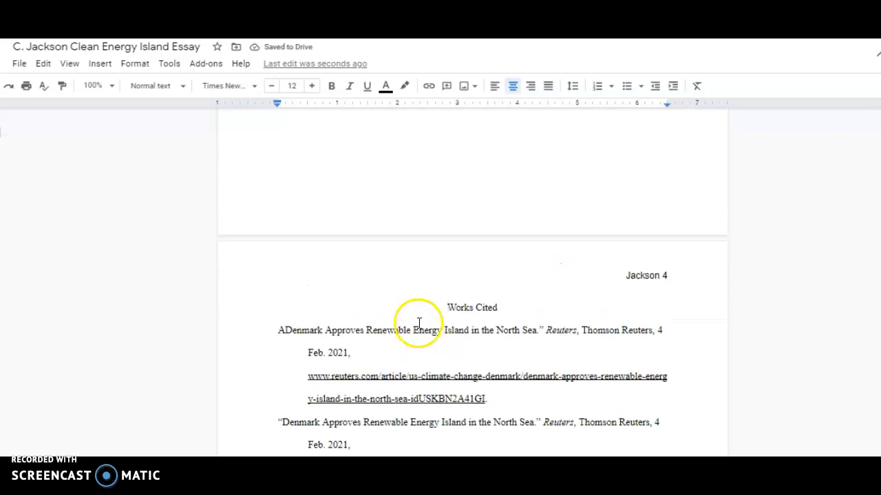
drag(444, 307, 539, 305)
click(456, 308)
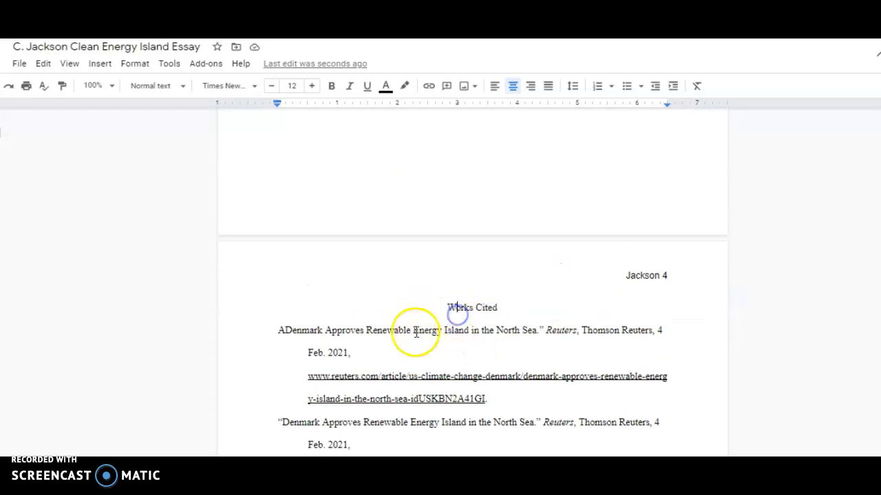
drag(544, 305, 444, 314)
click(441, 321)
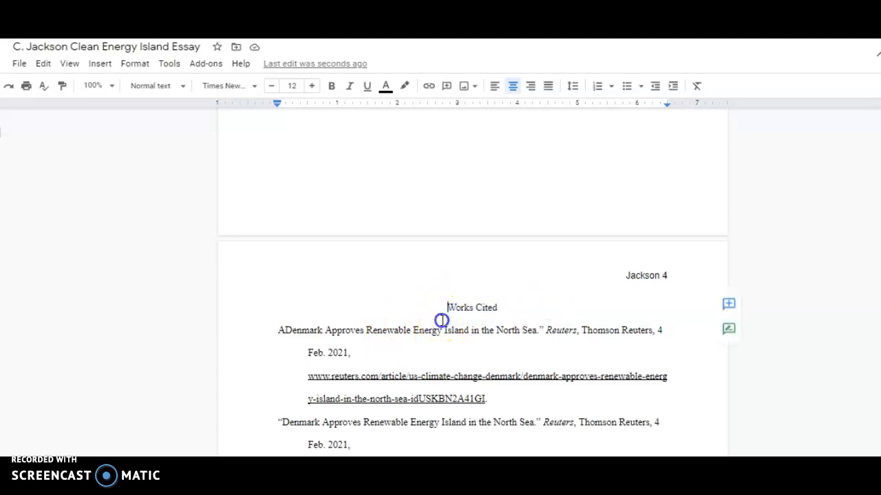
scroll(315, 371, down, 4)
Review the "Friday Fun Day" title on the first page and the intro and paragraph placeholders that follow it.
scroll(315, 368, up, 20)
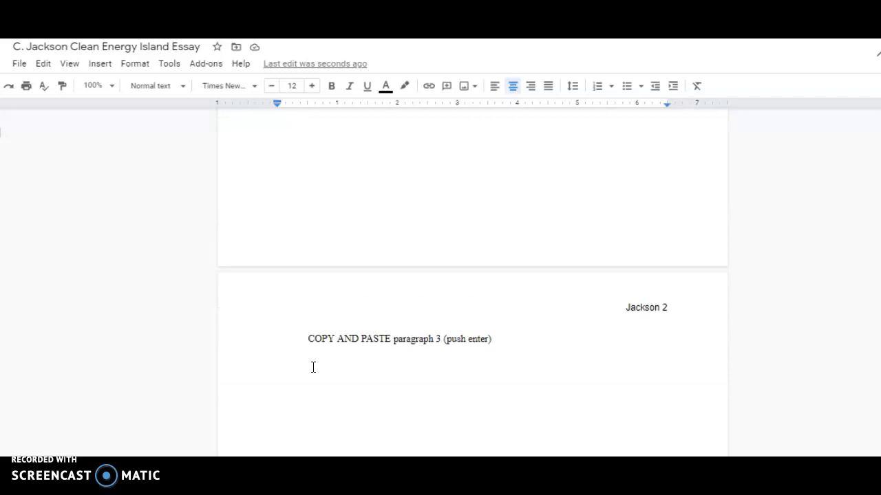
scroll(313, 367, up, 8)
drag(440, 298, 506, 298)
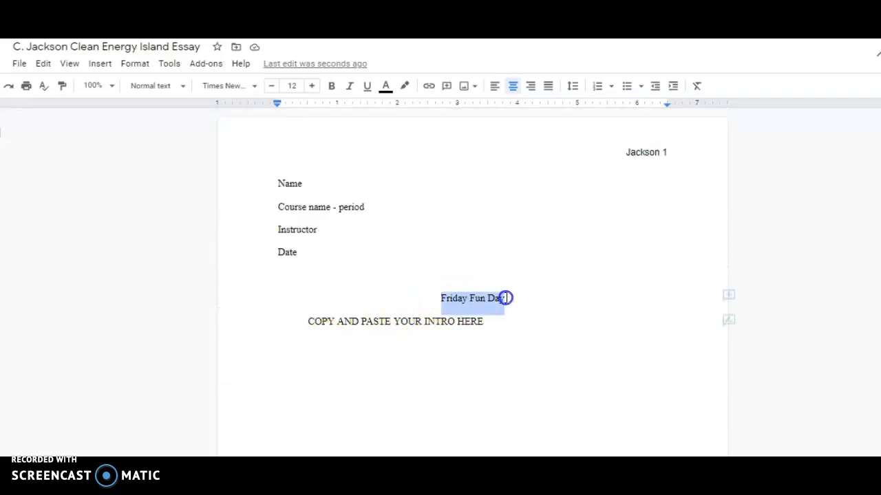
drag(440, 298, 496, 299)
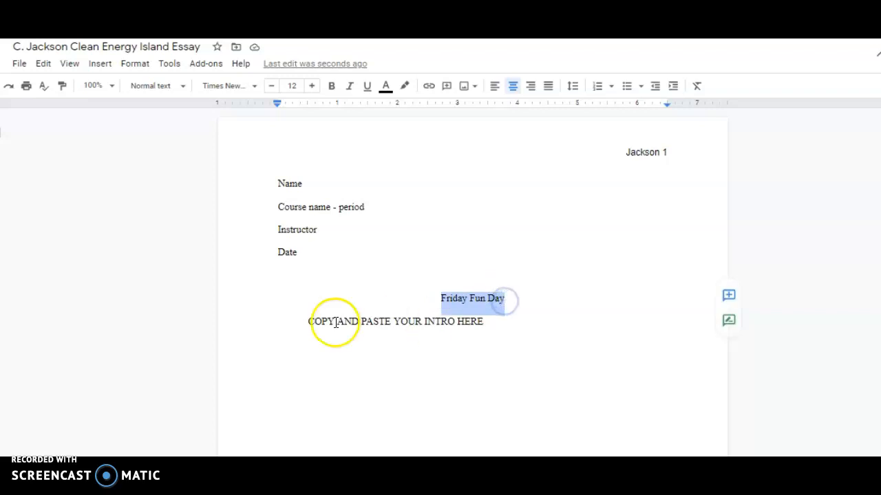
click(346, 300)
scroll(346, 300, down, 2)
drag(310, 246, 497, 243)
click(354, 295)
scroll(356, 296, down, 2)
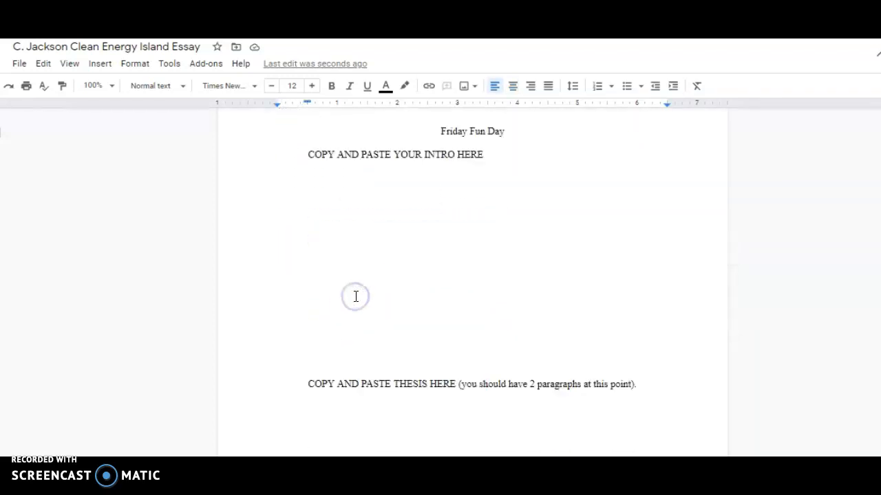
scroll(356, 296, down, 5)
drag(309, 163, 426, 165)
click(382, 248)
Look through the whole essay document from the heading block to the Works Cited list and back.
scroll(390, 252, down, 20)
scroll(391, 251, down, 10)
scroll(393, 252, up, 10)
scroll(395, 254, up, 20)
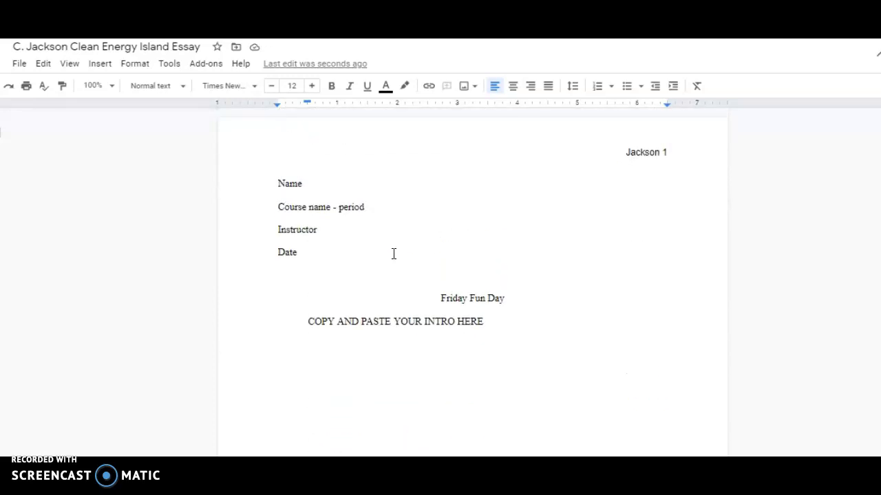
scroll(337, 237, down, 18)
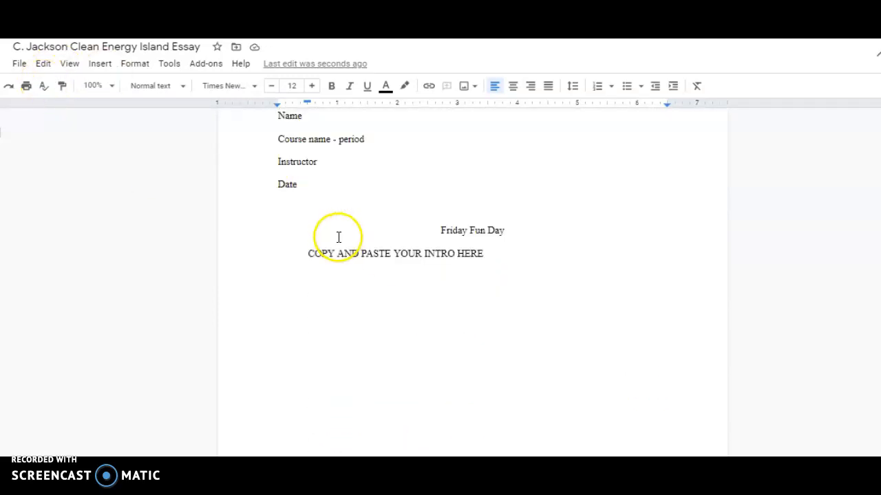
scroll(337, 237, down, 12)
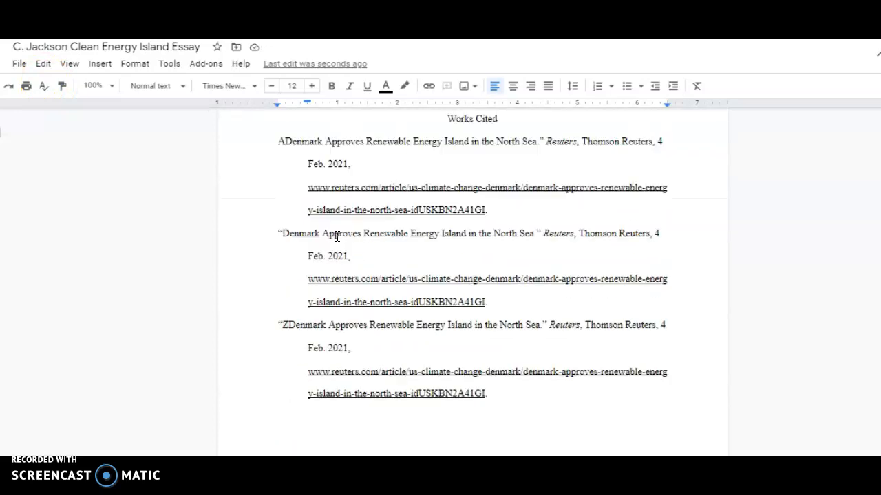
scroll(337, 236, up, 6)
scroll(337, 237, up, 20)
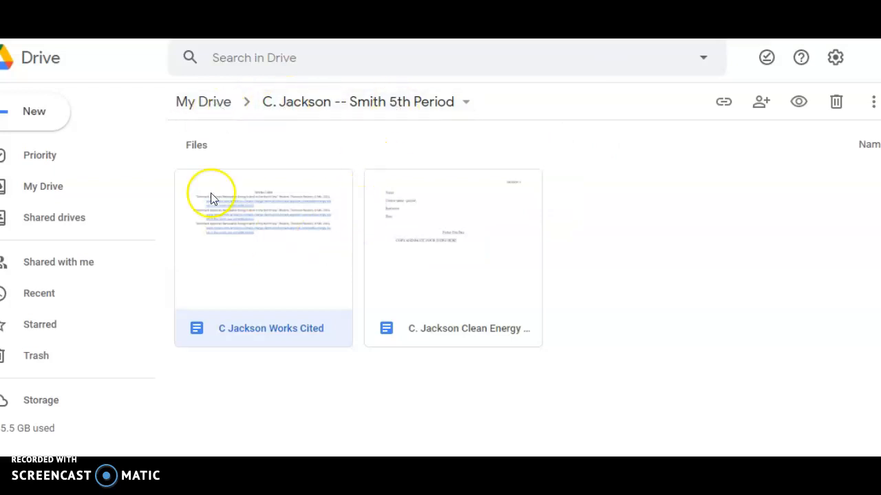
In Google Drive, check the class-period folder's place in My Drive and the Works Cited and essay documents inside it.
click(213, 110)
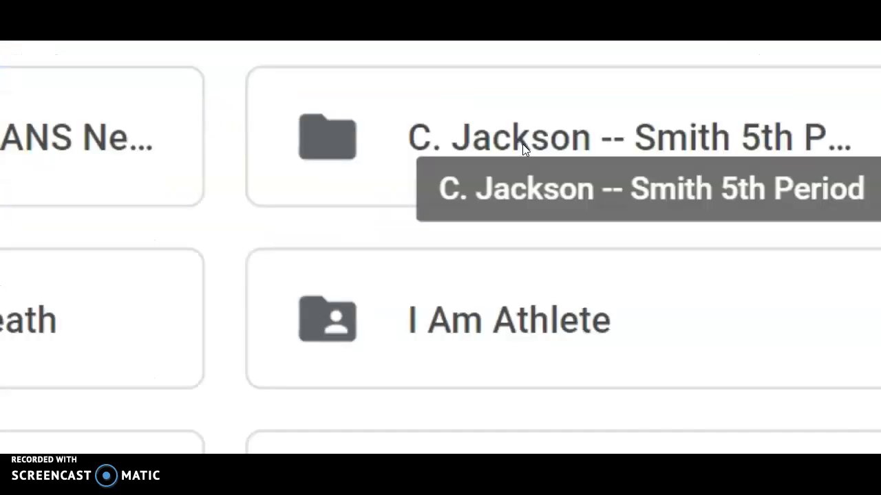
click(522, 141)
click(522, 142)
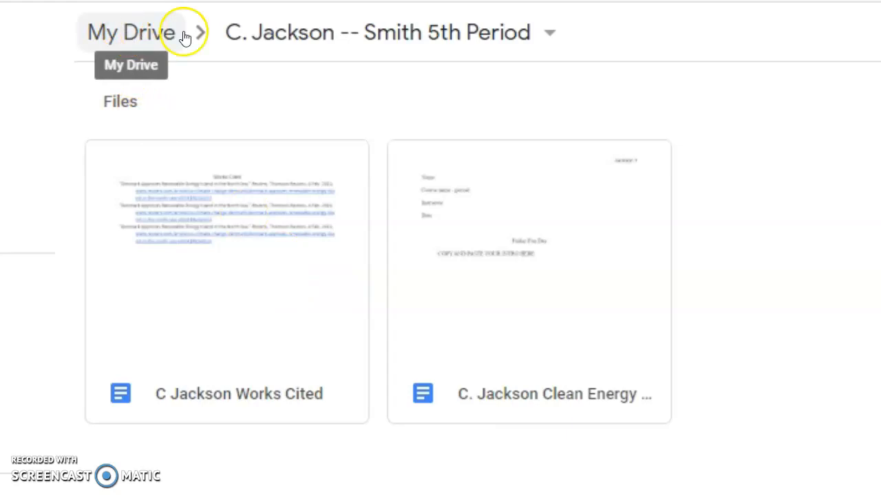
click(137, 36)
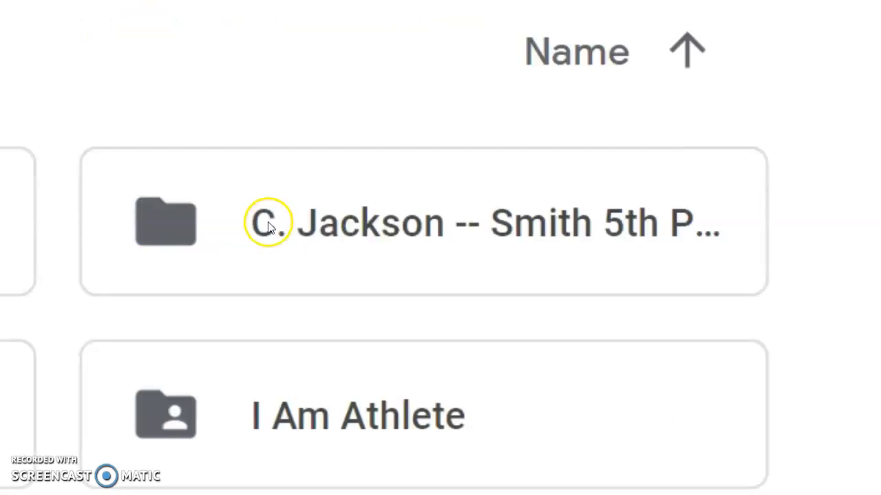
View the class-period folder's sharing settings and the suggested people, and close the dialog without adding anyone.
right_click(269, 222)
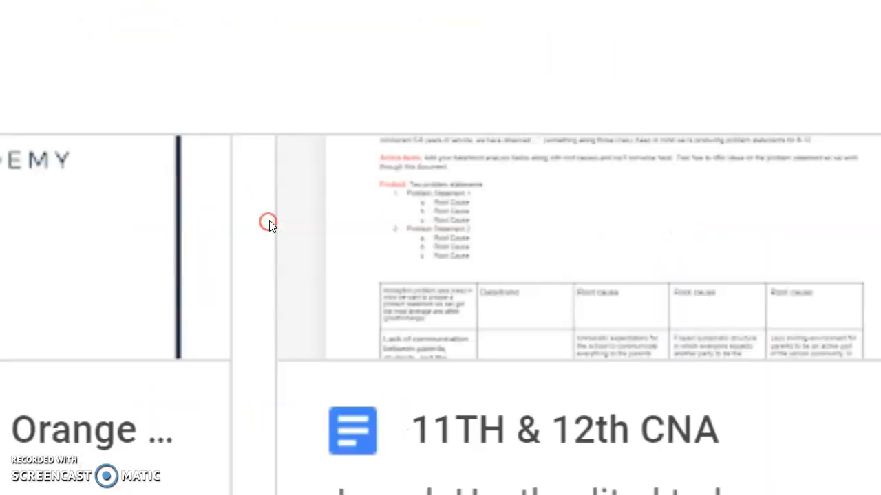
click(269, 222)
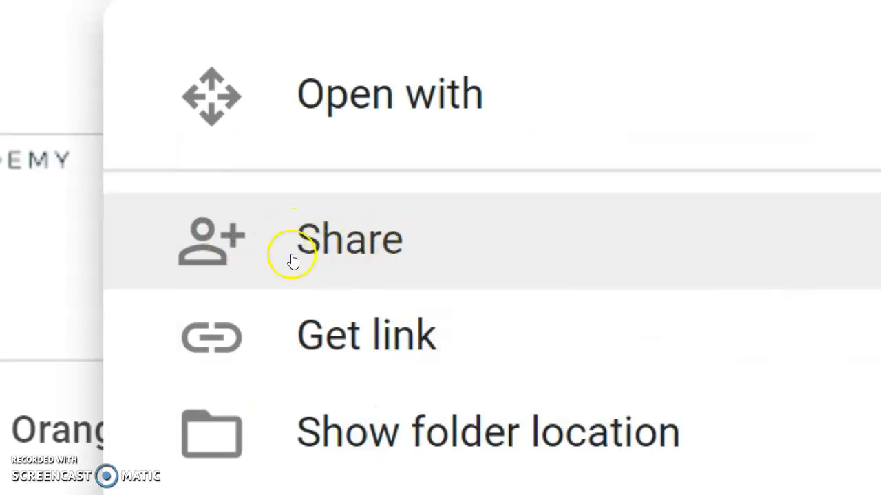
click(343, 255)
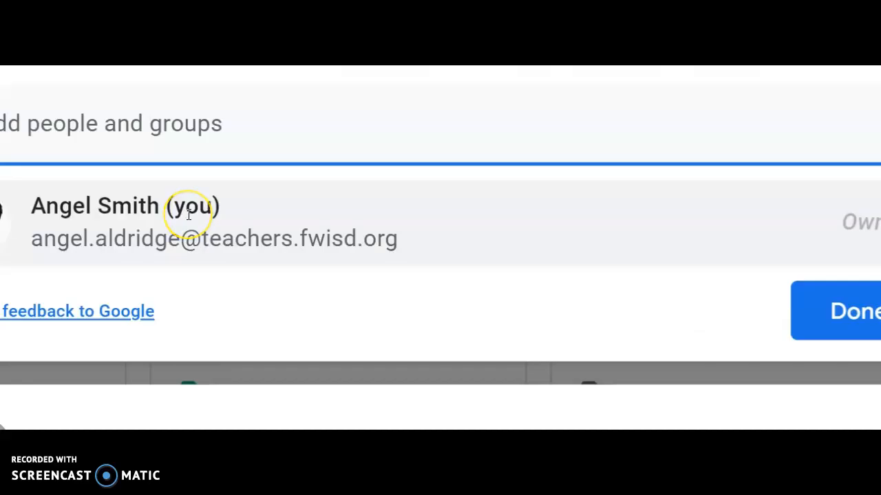
mouse_move(188, 214)
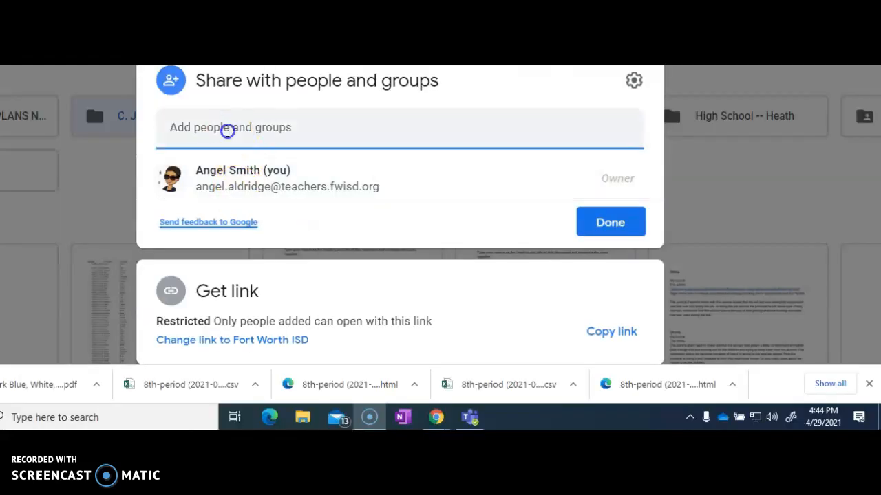
click(77, 125)
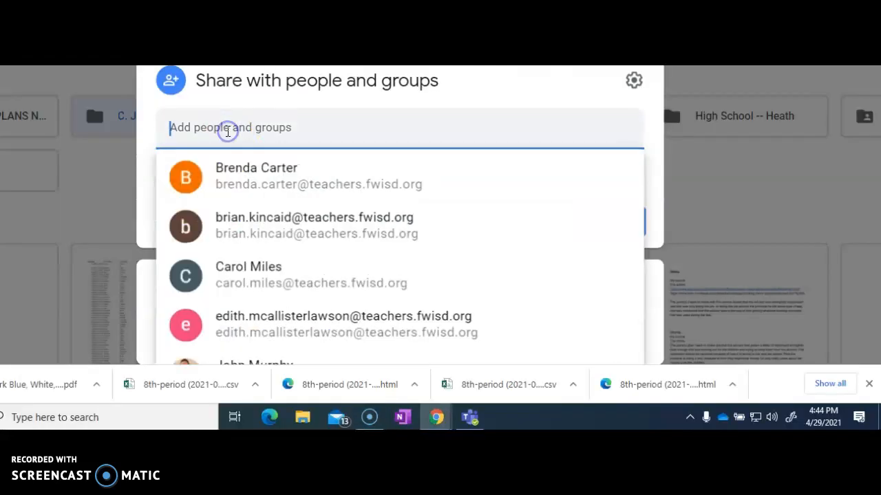
click(162, 70)
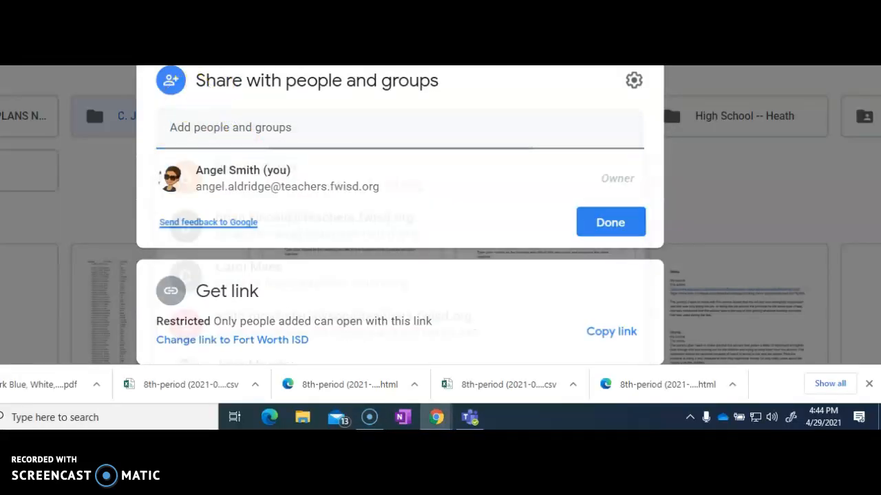
mouse_move(199, 199)
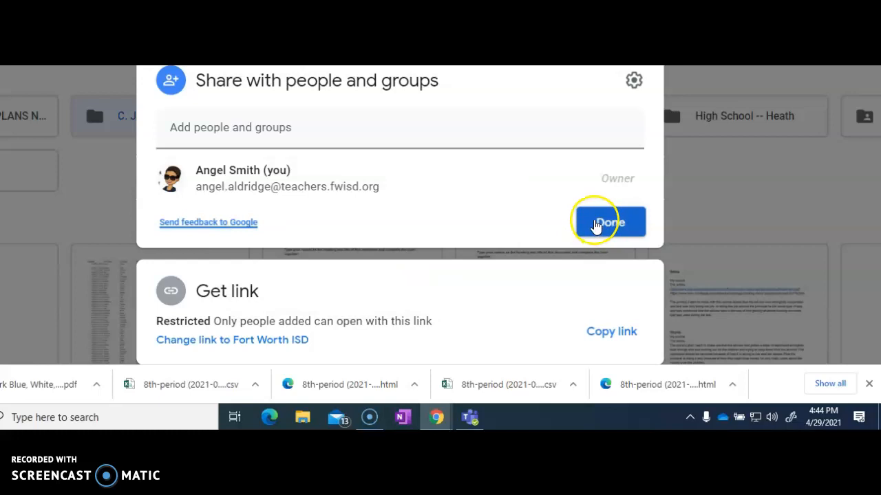
click(595, 223)
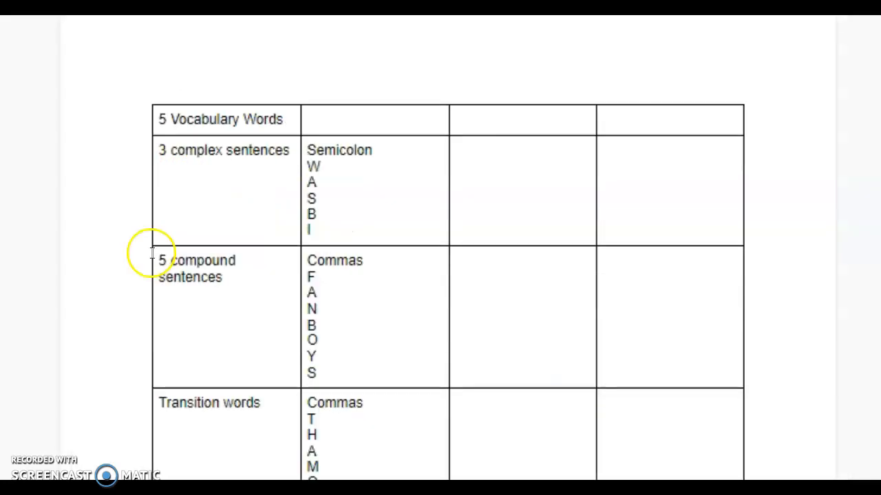
Look over the requirements table covering vocabulary words, complex and compound sentences, and transition words.
scroll(157, 242, down, 6)
scroll(158, 242, up, 6)
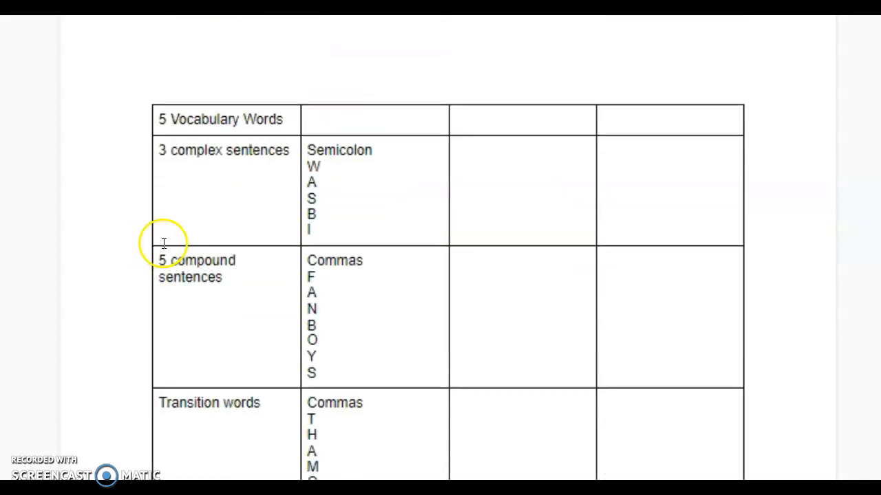